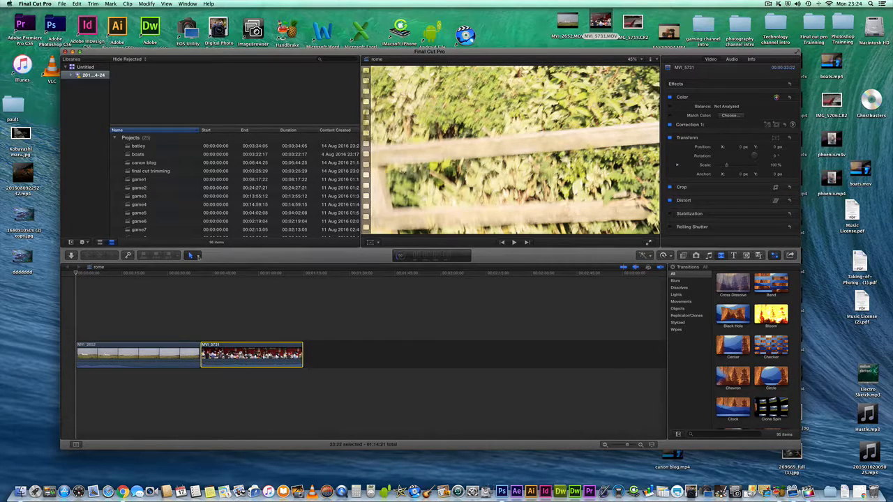
Split the MVI_2652 clip and the MVI_5731 clip in the timeline into two parts each with the Blade tool
{"action": "left_click", "coordinate": [198, 256]}
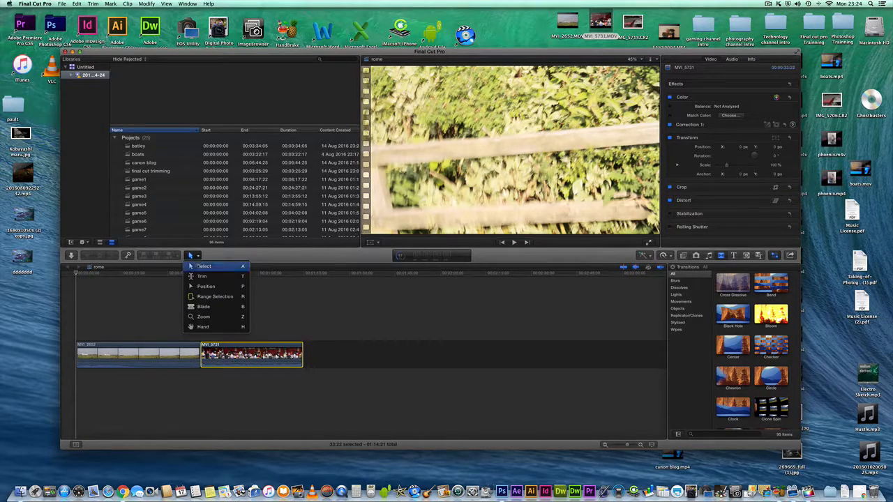
{"action": "left_click", "coordinate": [203, 306]}
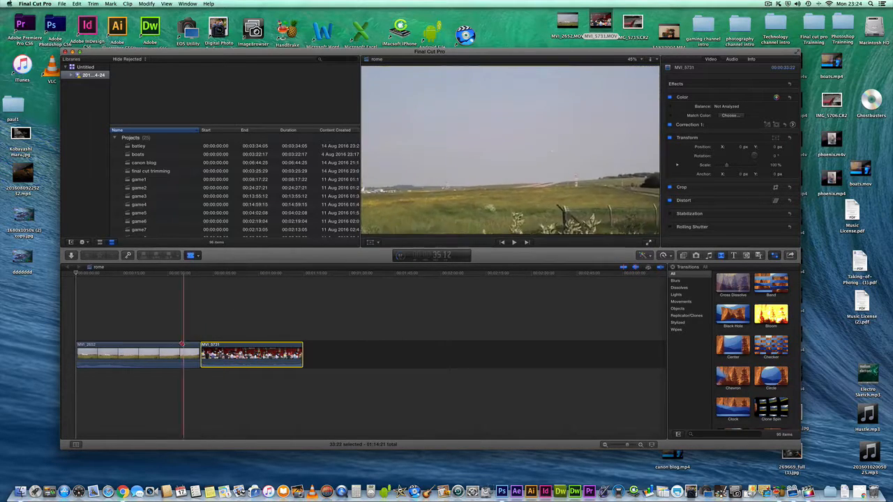
{"action": "left_click", "coordinate": [142, 352]}
{"action": "left_click", "coordinate": [226, 354]}
Delete the second part of MVI_2652 and the first part of MVI_5731 with the Select tool
{"action": "left_click", "coordinate": [195, 255]}
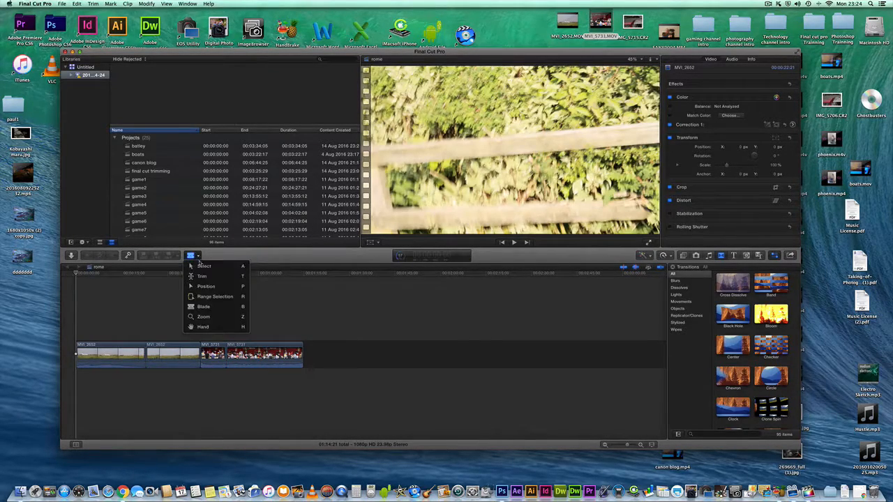
{"action": "left_click", "coordinate": [200, 266]}
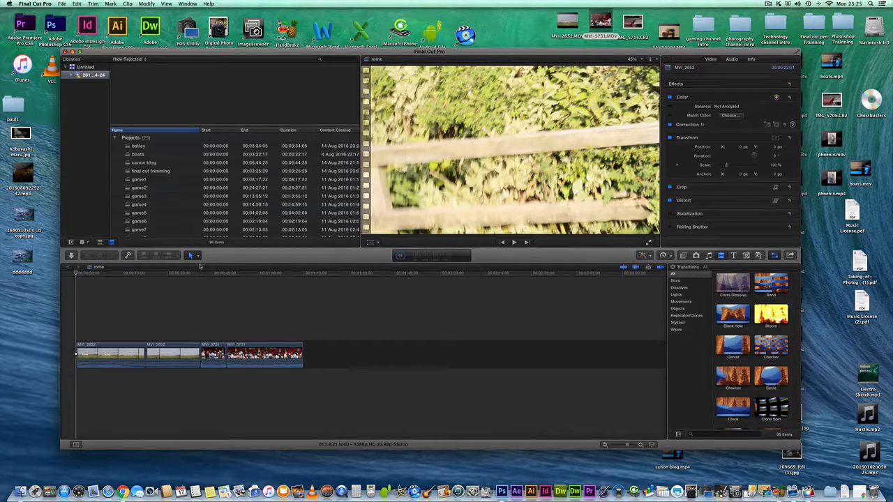
{"action": "left_click", "coordinate": [177, 347]}
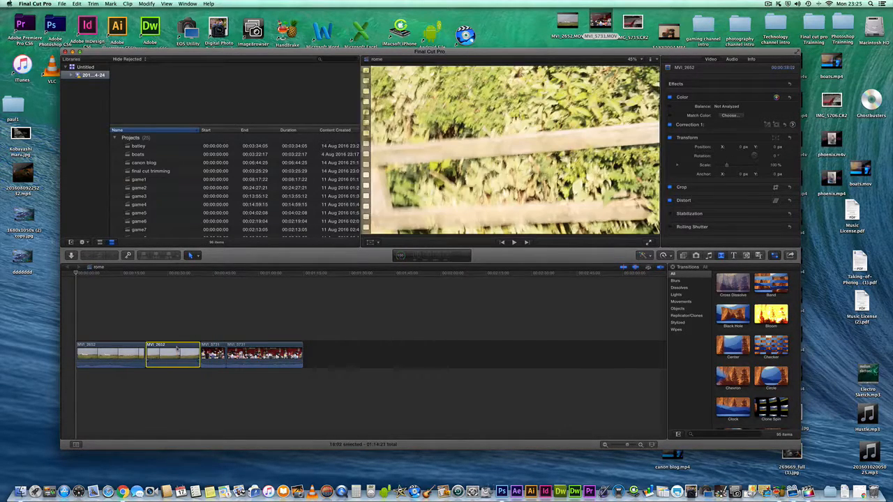
{"action": "key", "text": "Delete"}
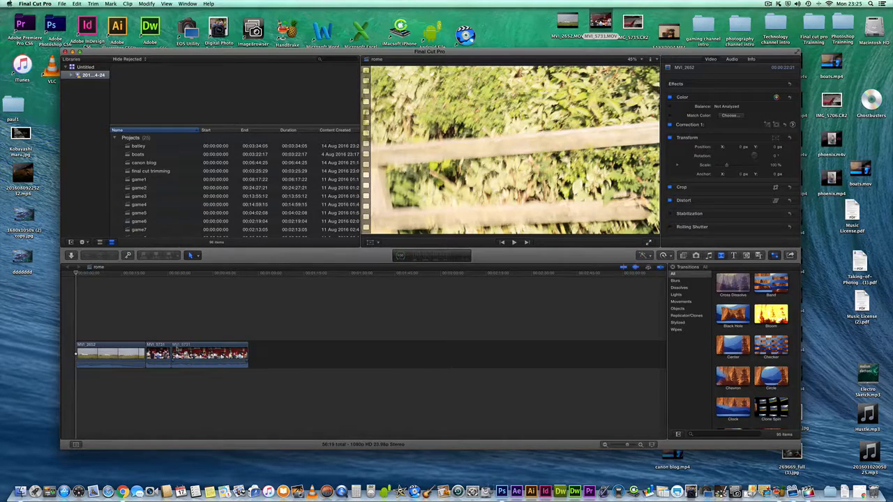
{"action": "left_click", "coordinate": [160, 353]}
{"action": "key", "text": "Delete"}
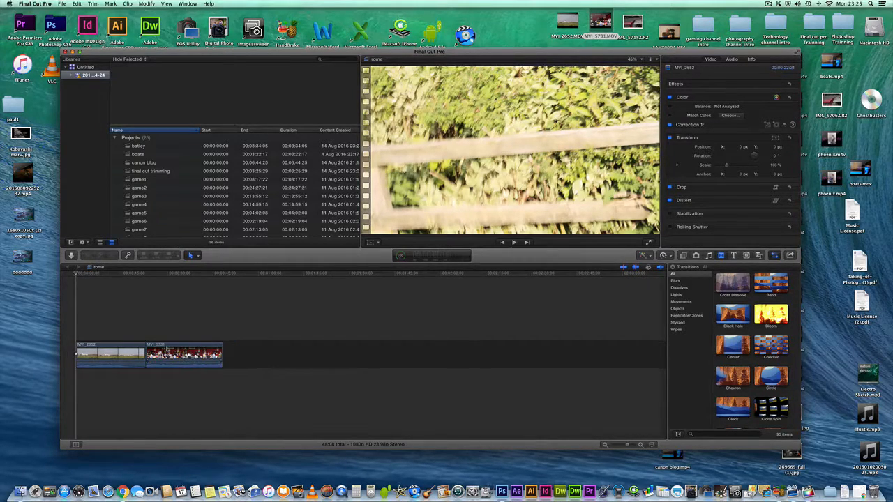
Play back the cut between the two remaining clips, starting shortly before the end of MVI_2652
{"action": "left_click_drag", "start_coordinate": [76, 273], "coordinate": [139, 291]}
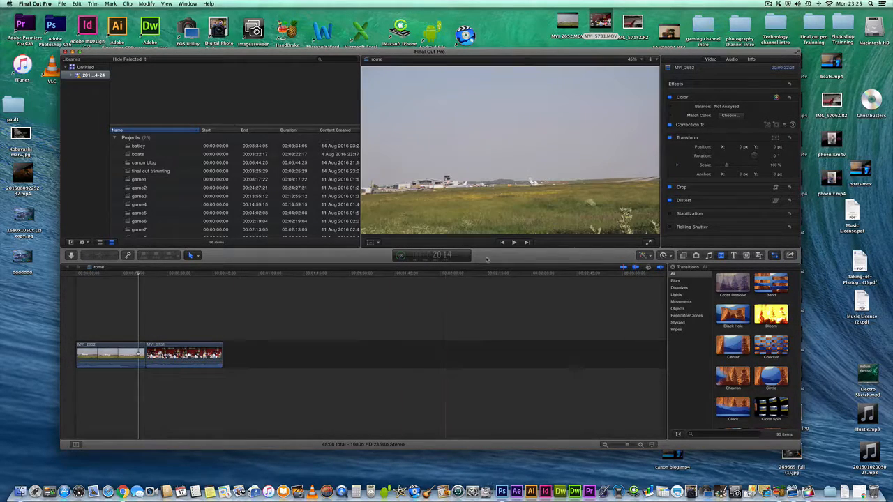
{"action": "left_click", "coordinate": [514, 242]}
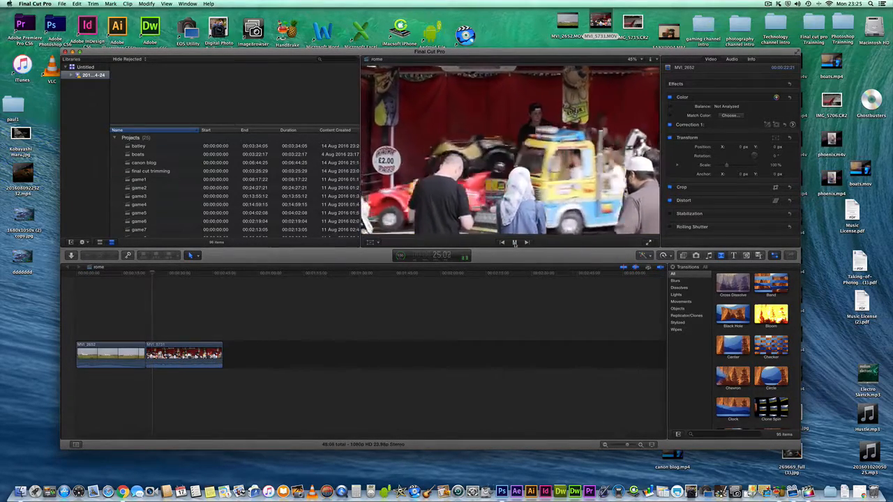
{"action": "left_click", "coordinate": [514, 243]}
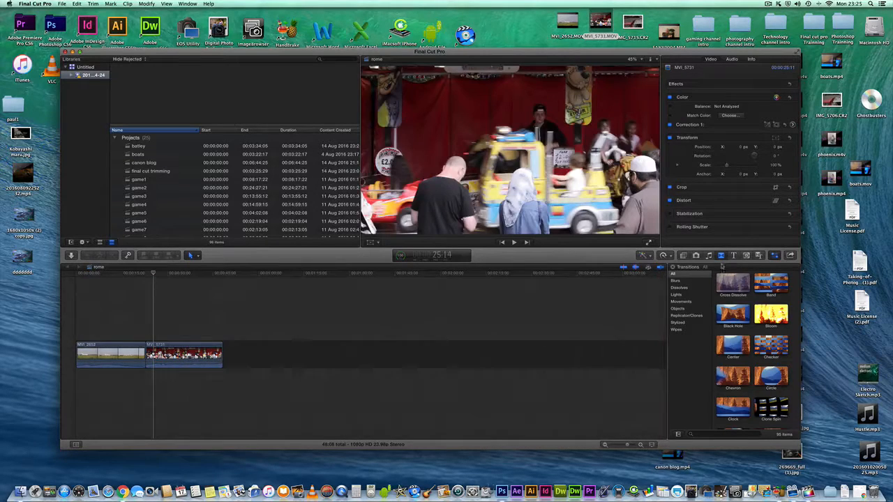
Add a Cross Dissolve transition between MVI_2652 and MVI_5731 and preview it
{"action": "left_click", "coordinate": [722, 256]}
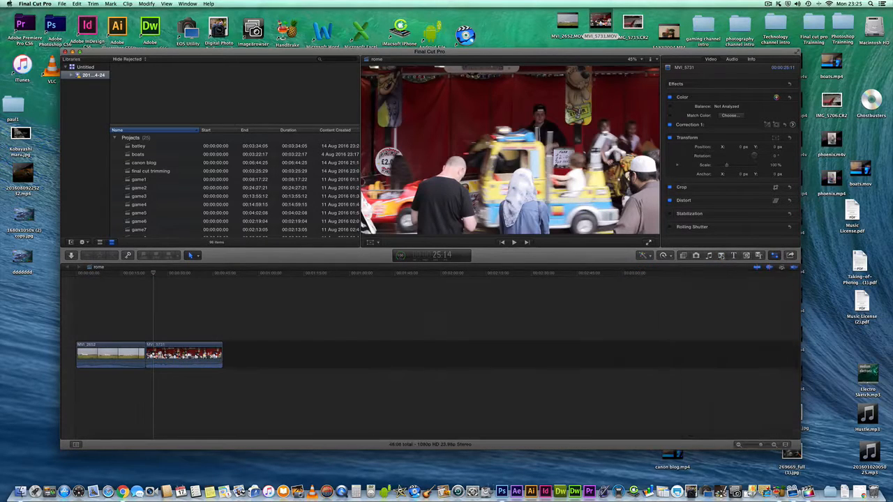
{"action": "left_click", "coordinate": [722, 256]}
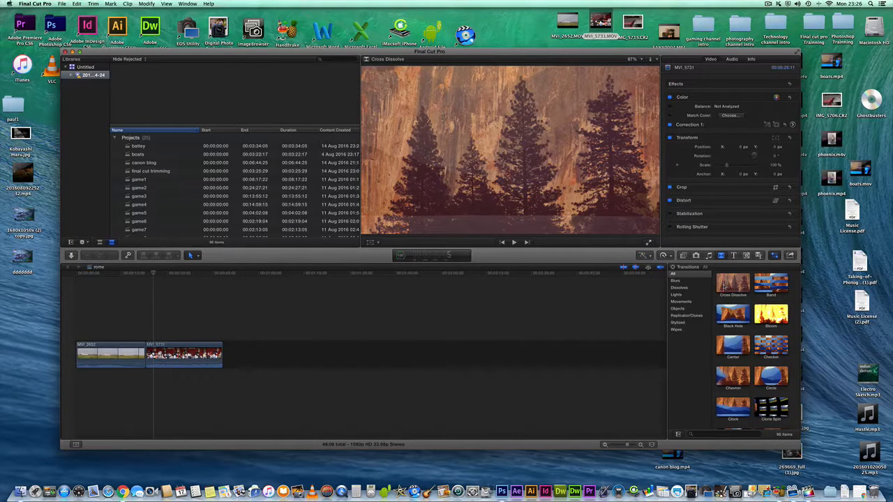
{"action": "left_click_drag", "start_coordinate": [732, 282], "coordinate": [147, 359]}
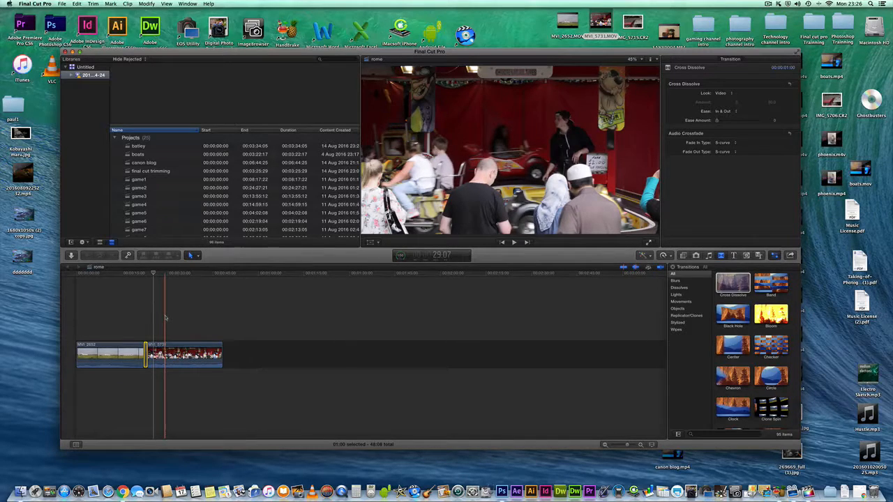
{"action": "key", "text": "space"}
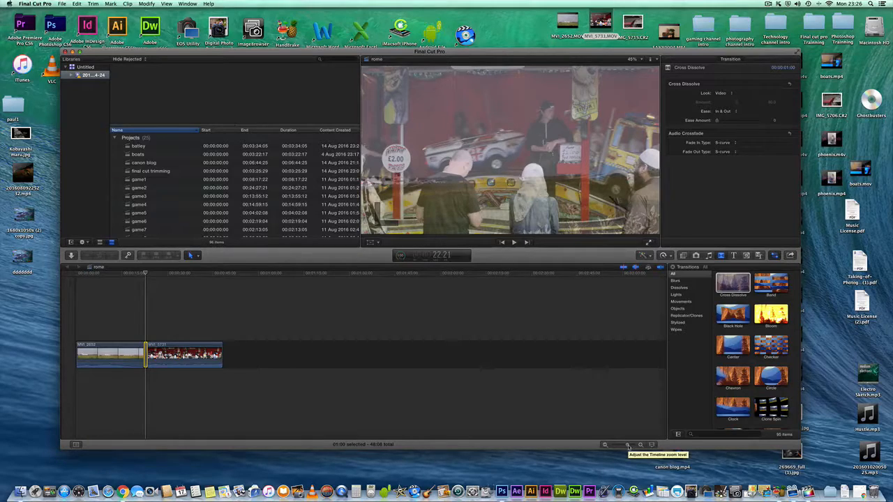
Lengthen the Cross Dissolve between the two clips to a duration of 1:08 and play it back
{"action": "left_click_drag", "start_coordinate": [627, 446], "coordinate": [629, 447]}
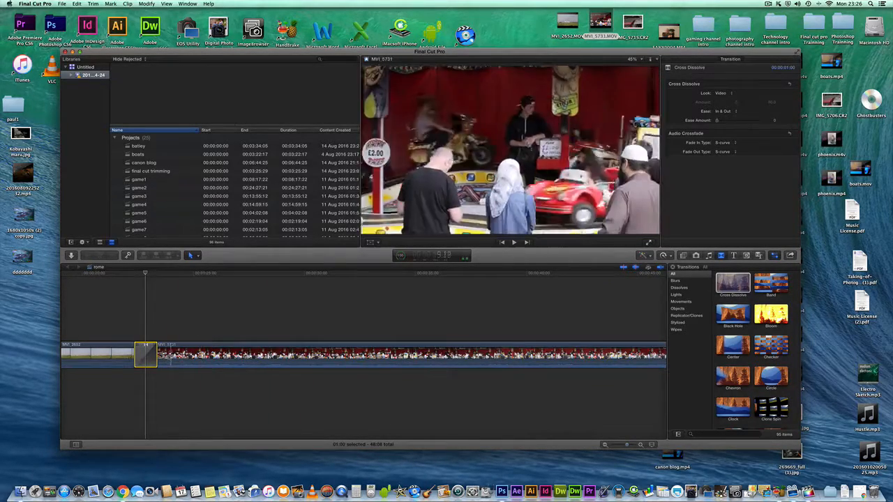
{"action": "left_click_drag", "start_coordinate": [154, 351], "coordinate": [160, 351]}
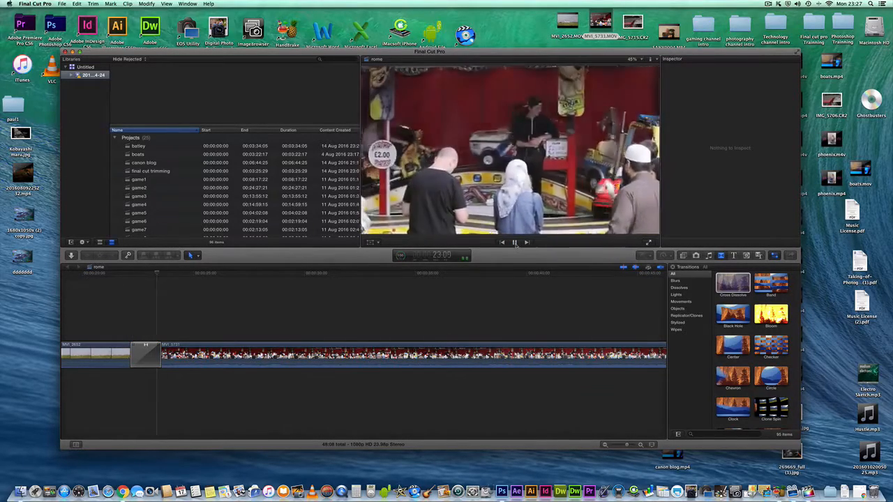
{"action": "left_click", "coordinate": [514, 242]}
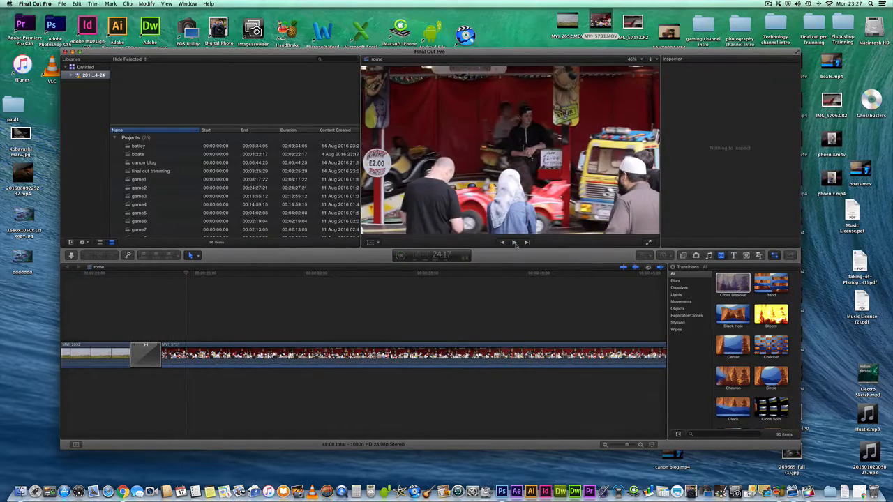
{"action": "left_click", "coordinate": [145, 353]}
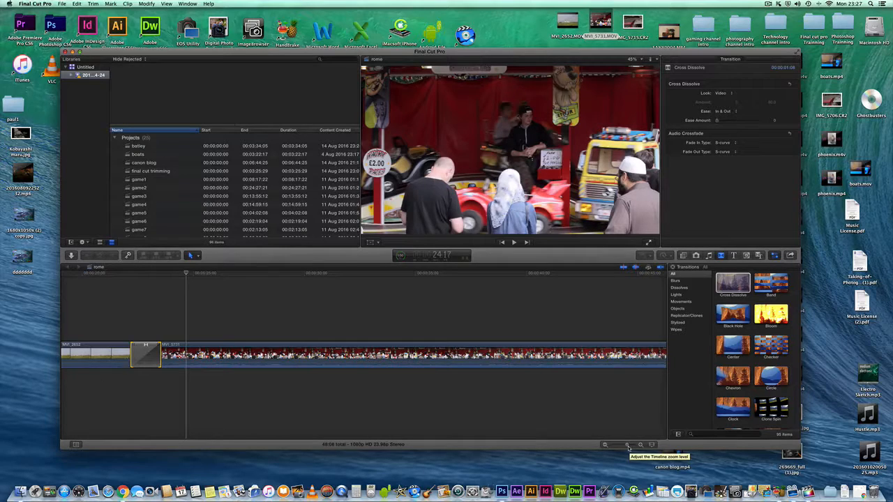
Add a Cross Dissolve to the end of MVI_5731 and another to the start of MVI_2652
{"action": "left_click_drag", "start_coordinate": [628, 447], "coordinate": [626, 448]}
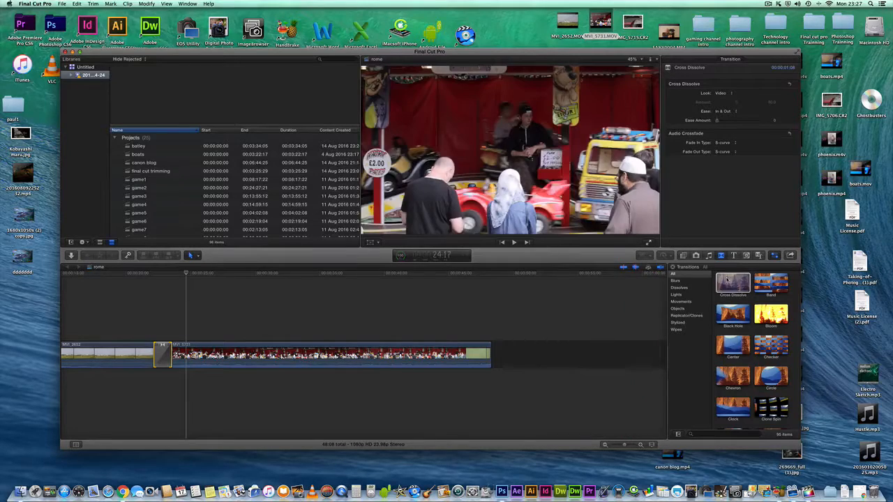
{"action": "left_click_drag", "start_coordinate": [727, 279], "coordinate": [514, 354]}
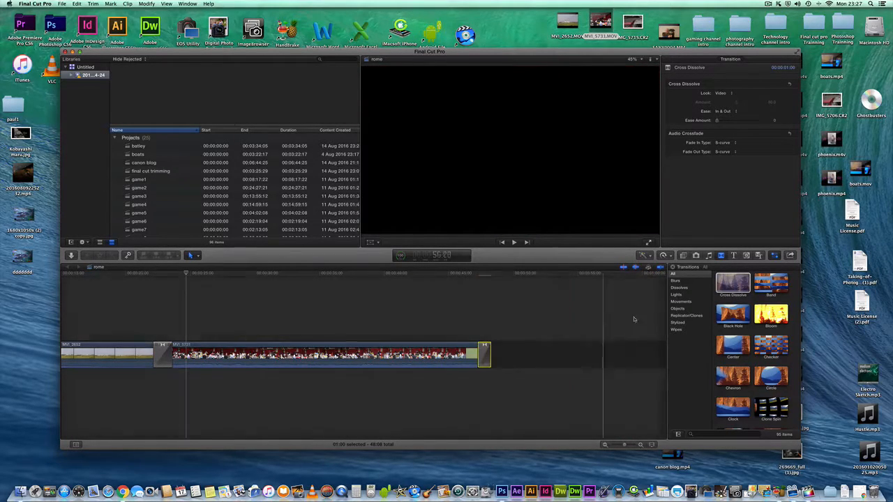
{"action": "scroll", "coordinate": [595, 343], "scroll_direction": "left", "scroll_amount": 8}
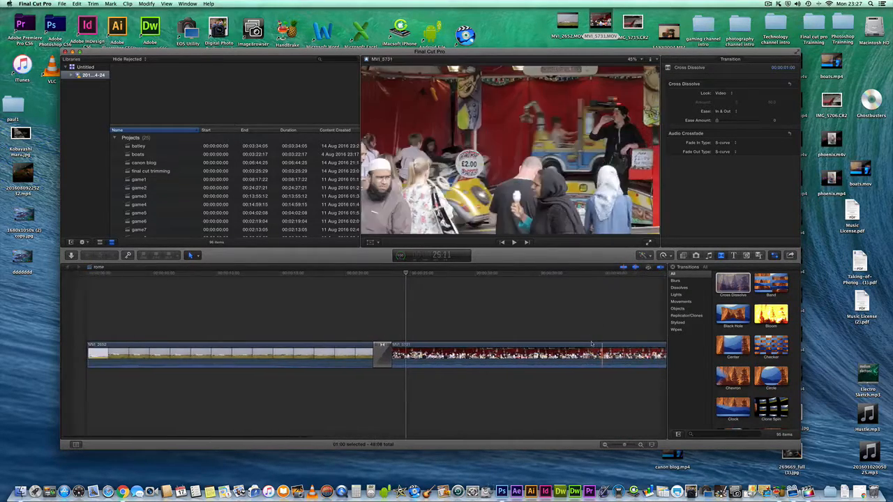
{"action": "left_click_drag", "start_coordinate": [732, 282], "coordinate": [81, 356]}
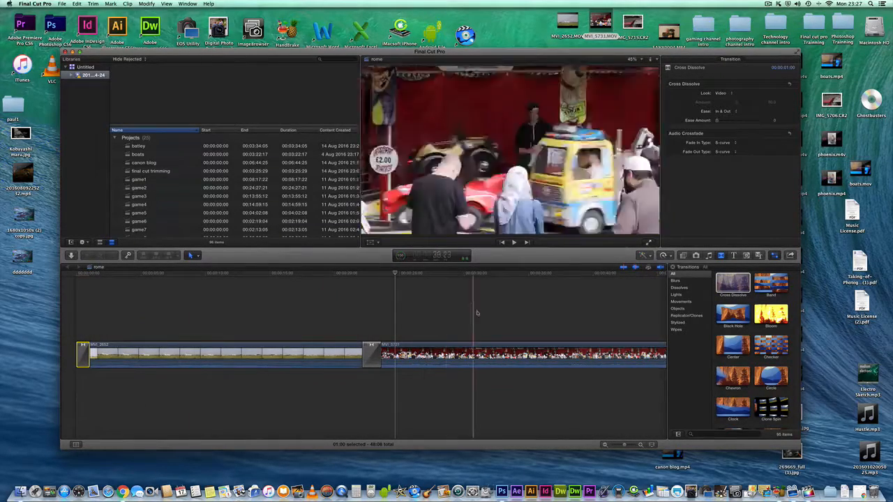
Play back the fade at the end of the project and the fade at its beginning
{"action": "scroll", "coordinate": [477, 313], "scroll_direction": "right", "scroll_amount": 6}
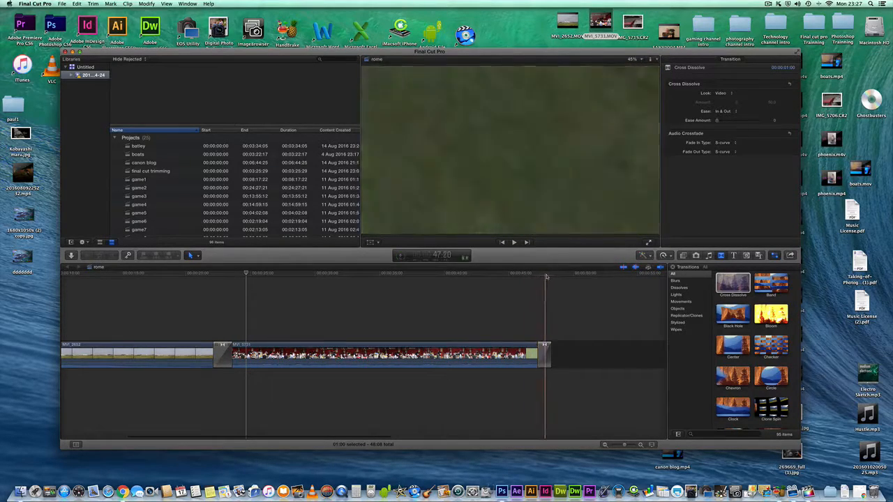
{"action": "left_click", "coordinate": [519, 293]}
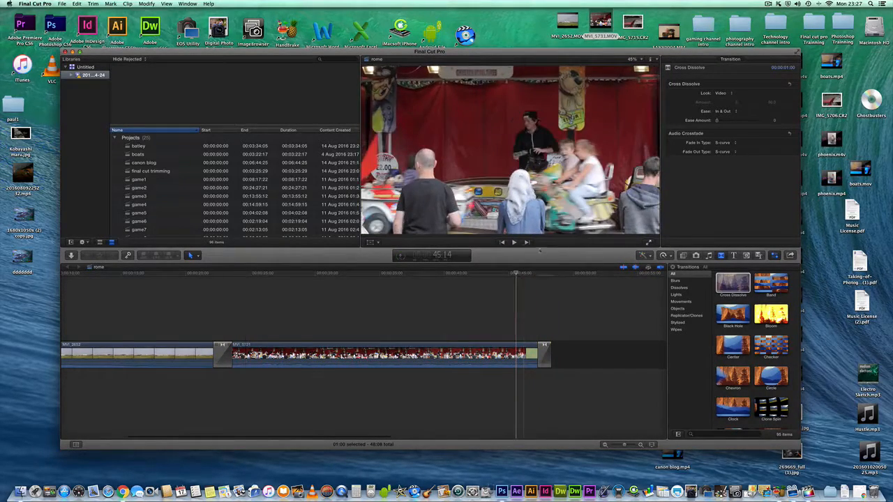
{"action": "left_click", "coordinate": [514, 242]}
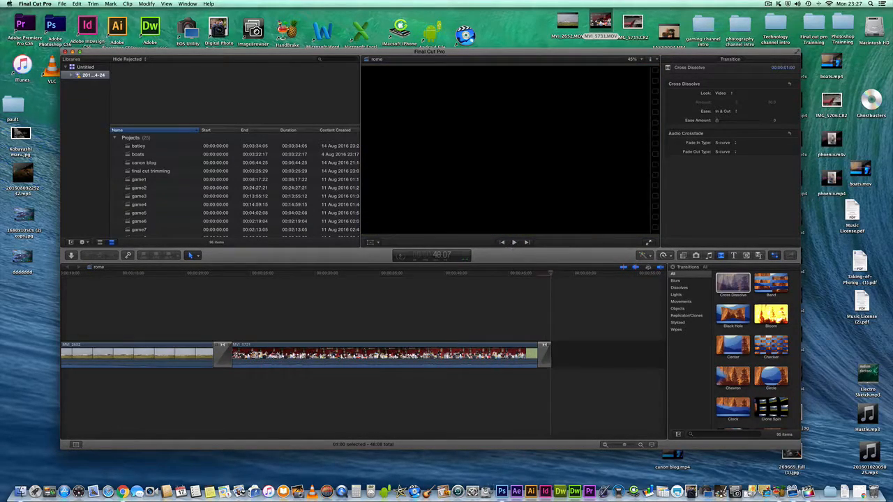
{"action": "scroll", "coordinate": [482, 303], "scroll_direction": "left", "scroll_amount": 5}
{"action": "key", "text": "space"}
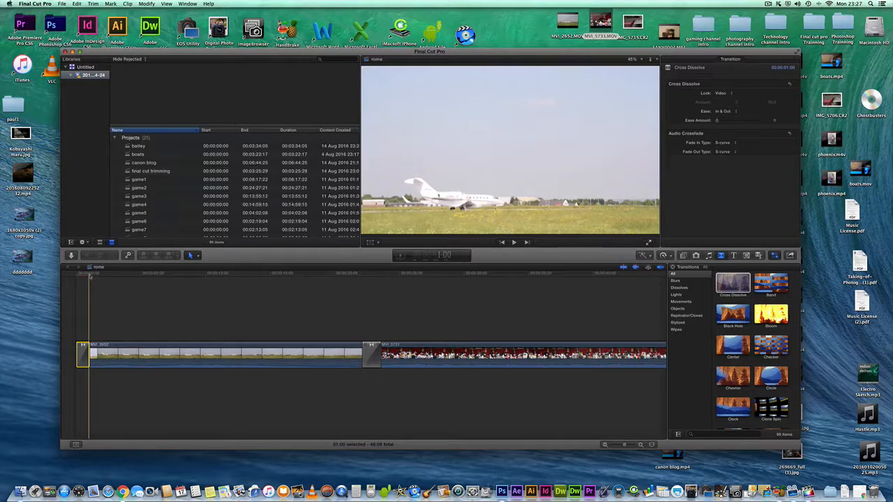
{"action": "left_click_drag", "start_coordinate": [89, 276], "coordinate": [76, 275]}
{"action": "left_click", "coordinate": [513, 242]}
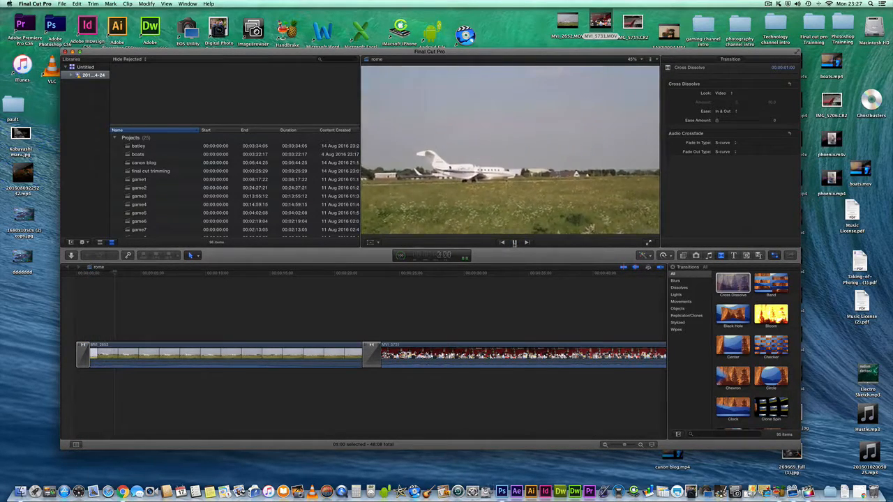
{"action": "key", "text": "space"}
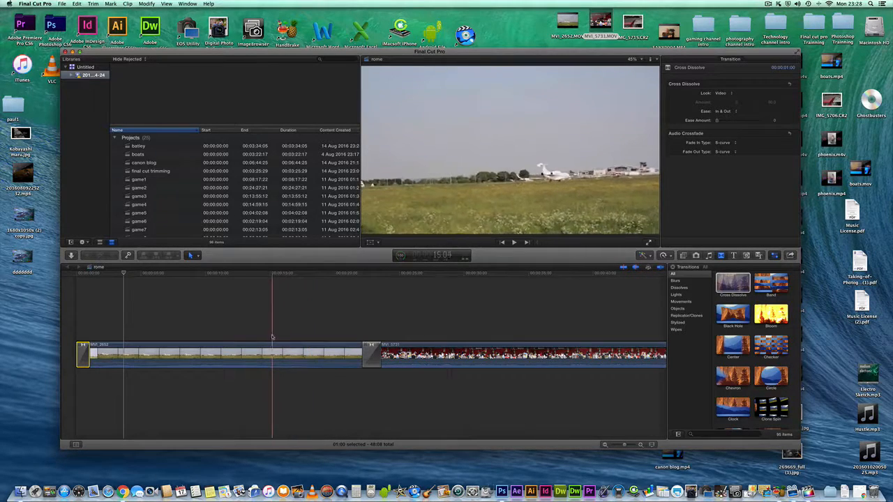
Detach the audio from the MVI_2652 clip in the timeline
{"action": "right_click", "coordinate": [244, 351]}
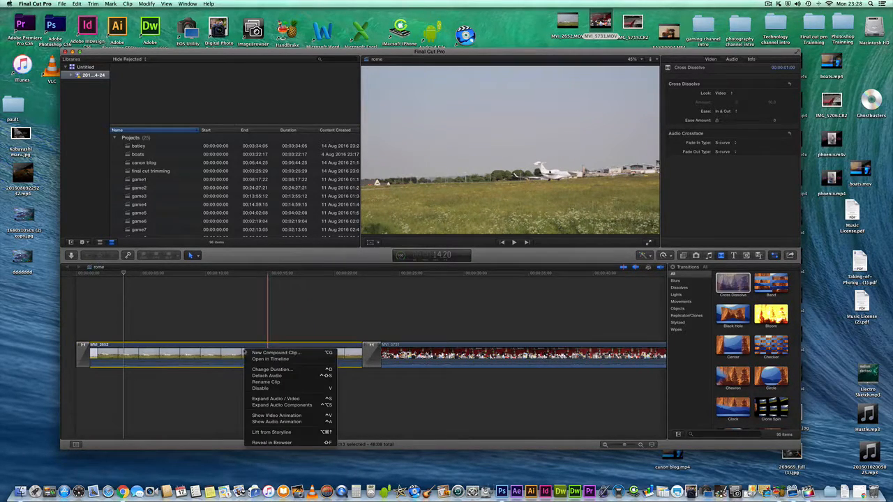
{"action": "left_click", "coordinate": [265, 376]}
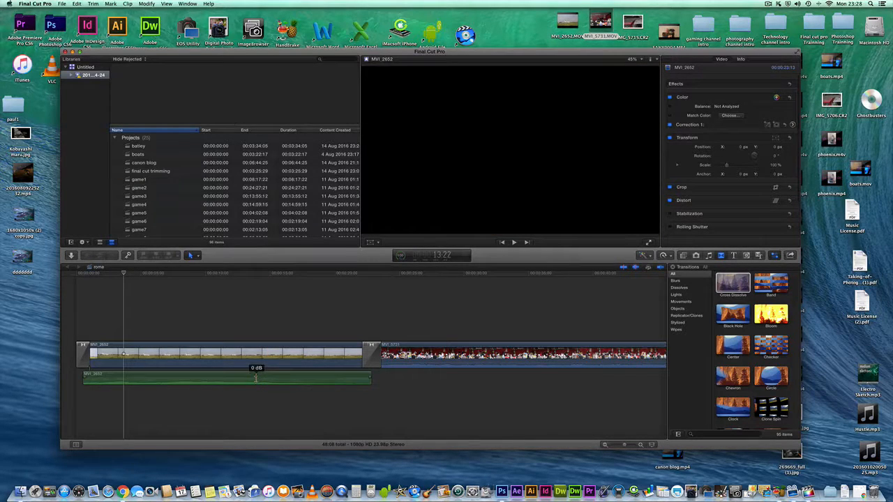
Raise the volume of MVI_2652's detached audio to 12 dB and play back the louder section
{"action": "left_click_drag", "start_coordinate": [256, 377], "coordinate": [256, 375]}
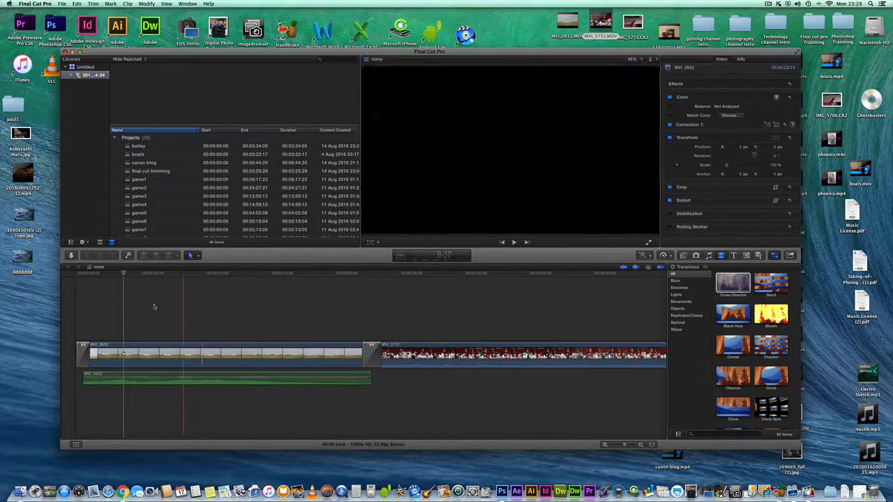
{"action": "left_click_drag", "start_coordinate": [123, 275], "coordinate": [141, 274]}
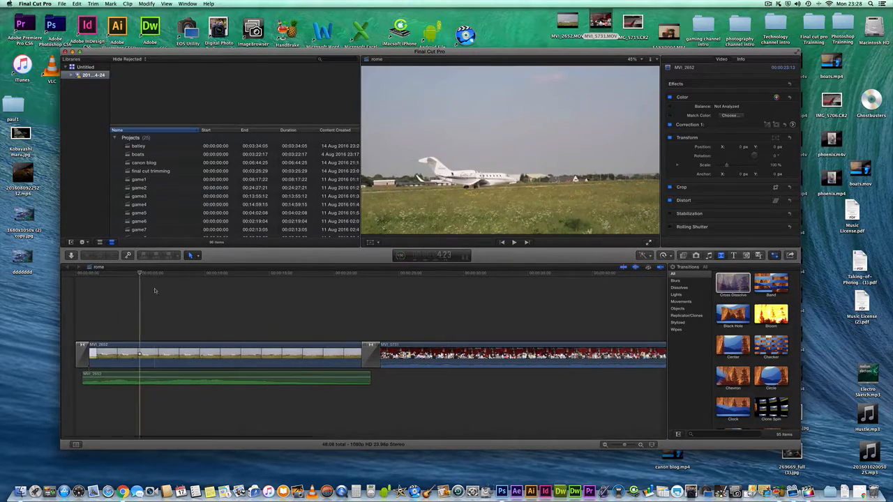
{"action": "mouse_move", "coordinate": [175, 377]}
{"action": "left_click_drag", "start_coordinate": [175, 377], "coordinate": [175, 374]}
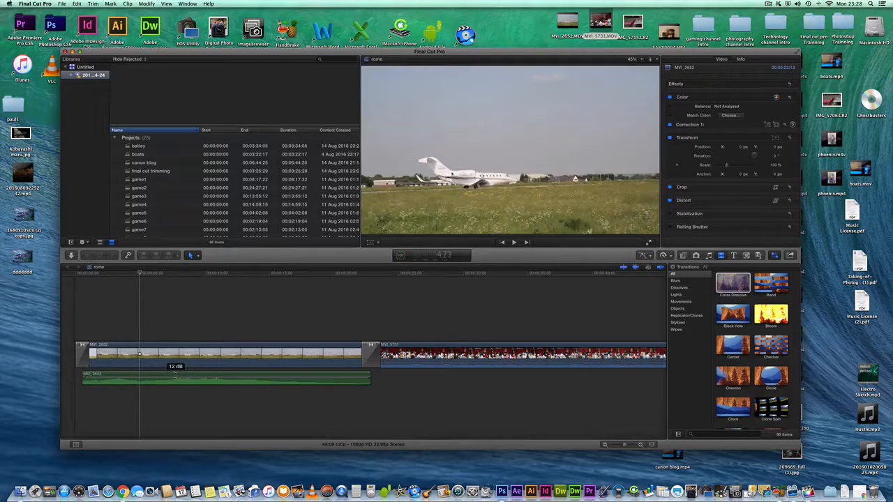
{"action": "left_click", "coordinate": [513, 242]}
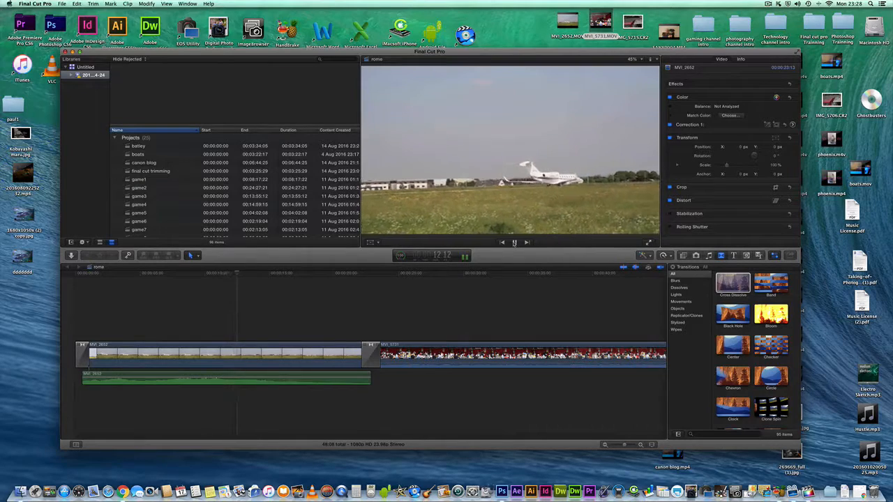
{"action": "left_click", "coordinate": [514, 243]}
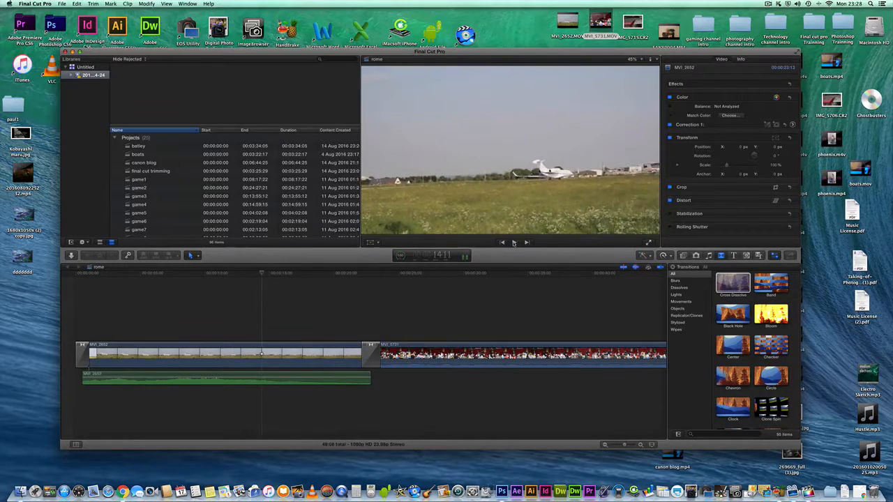
Lower the volume of MVI_2652's detached audio and play back the quieter section
{"action": "left_click_drag", "start_coordinate": [264, 275], "coordinate": [142, 275]}
{"action": "left_click_drag", "start_coordinate": [180, 373], "coordinate": [180, 380]}
{"action": "left_click", "coordinate": [514, 243]}
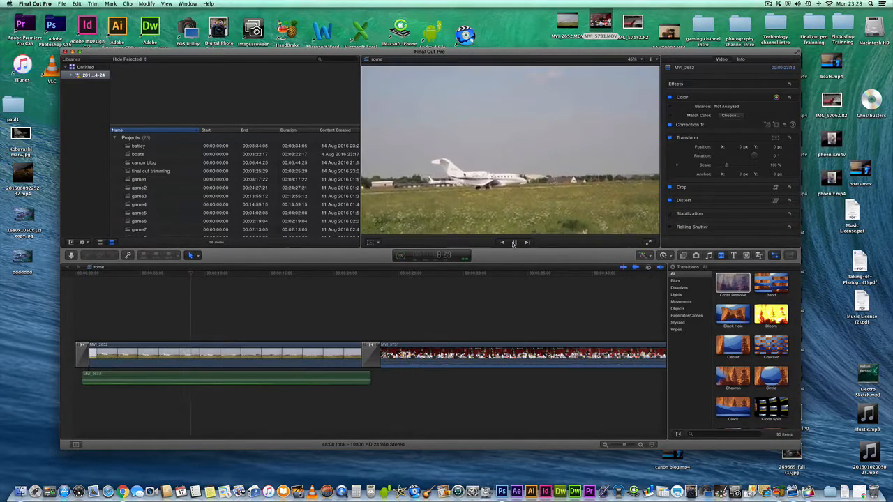
{"action": "left_click", "coordinate": [514, 243]}
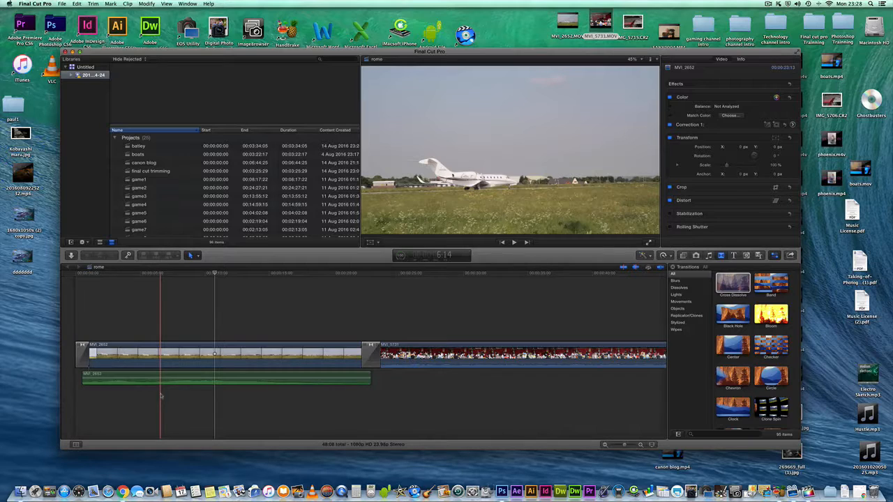
{"action": "left_click", "coordinate": [180, 375]}
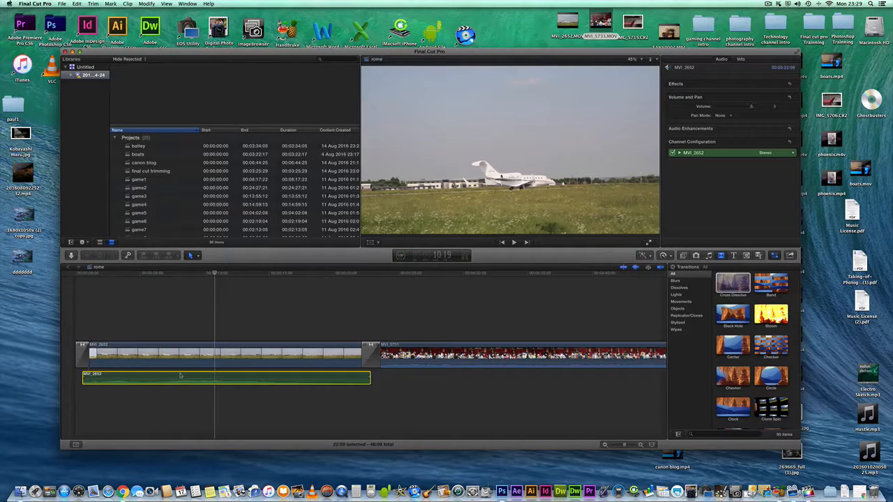
{"action": "left_click", "coordinate": [179, 392]}
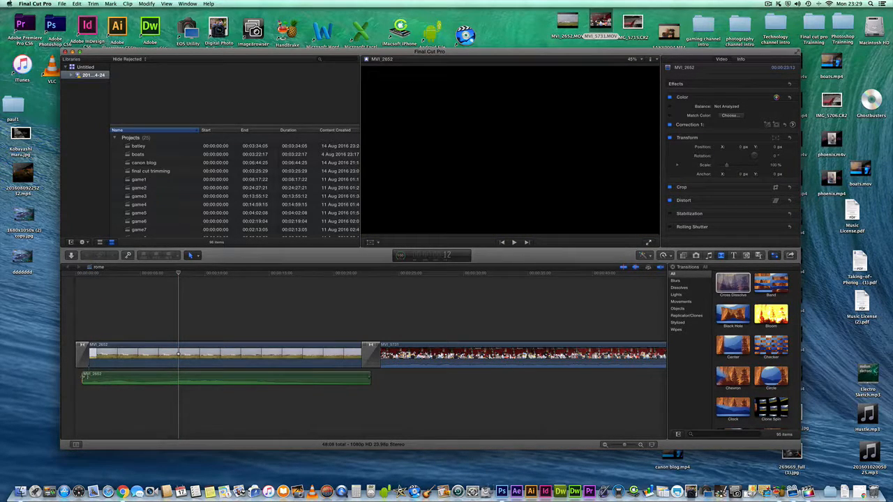
Fade MVI_2652's detached audio in at its start and out at its end, and play back both fades
{"action": "left_click_drag", "start_coordinate": [83, 377], "coordinate": [111, 377]}
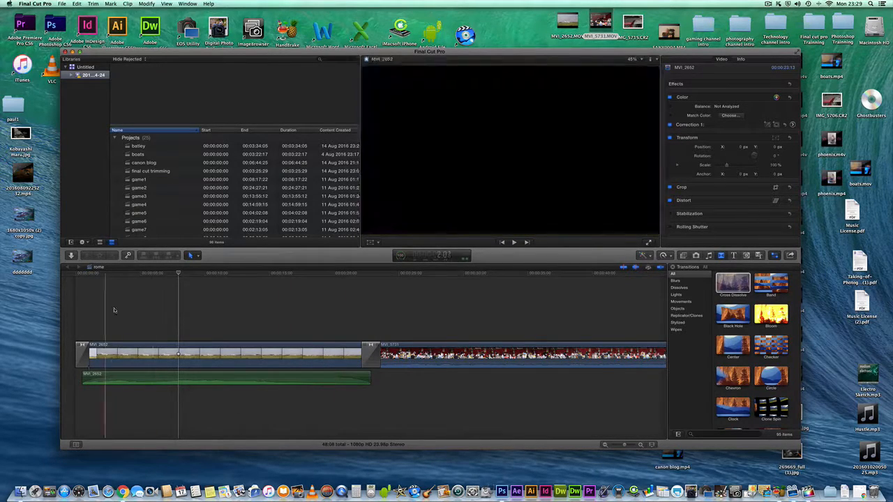
{"action": "left_click_drag", "start_coordinate": [178, 276], "coordinate": [82, 292]}
{"action": "left_click", "coordinate": [514, 243]}
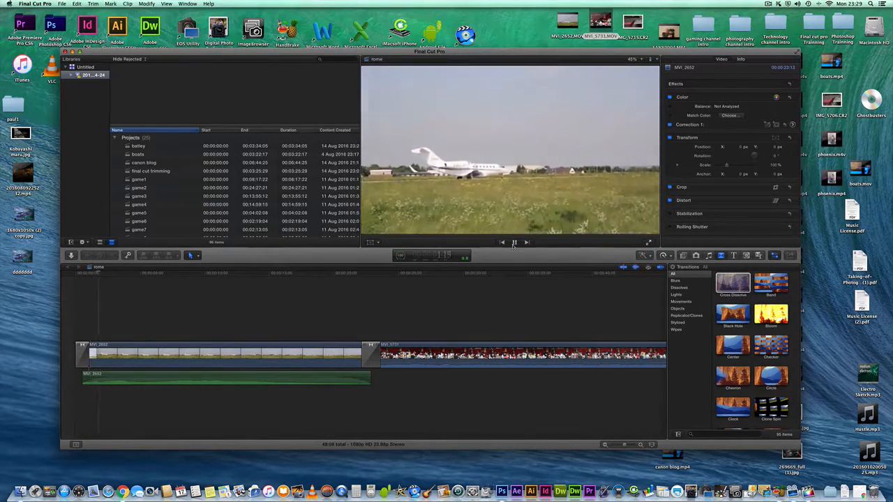
{"action": "left_click", "coordinate": [514, 244]}
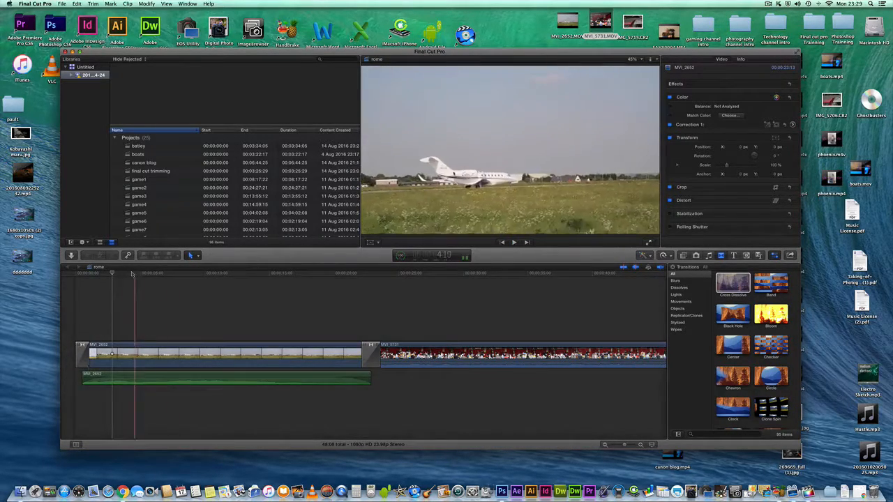
{"action": "left_click_drag", "start_coordinate": [113, 274], "coordinate": [341, 291]}
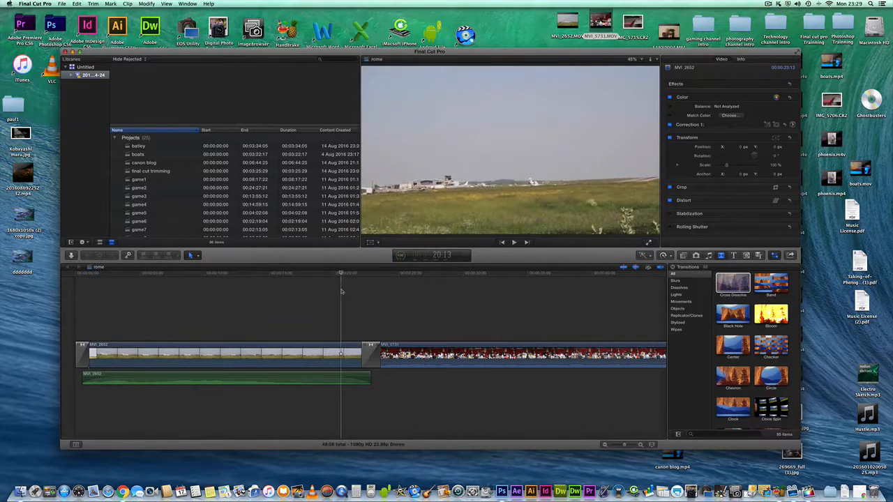
{"action": "left_click", "coordinate": [513, 243]}
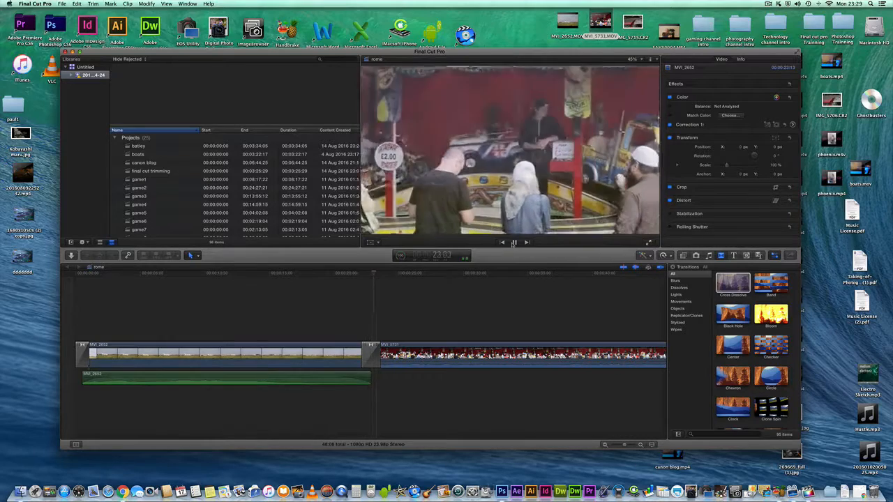
{"action": "left_click", "coordinate": [513, 243]}
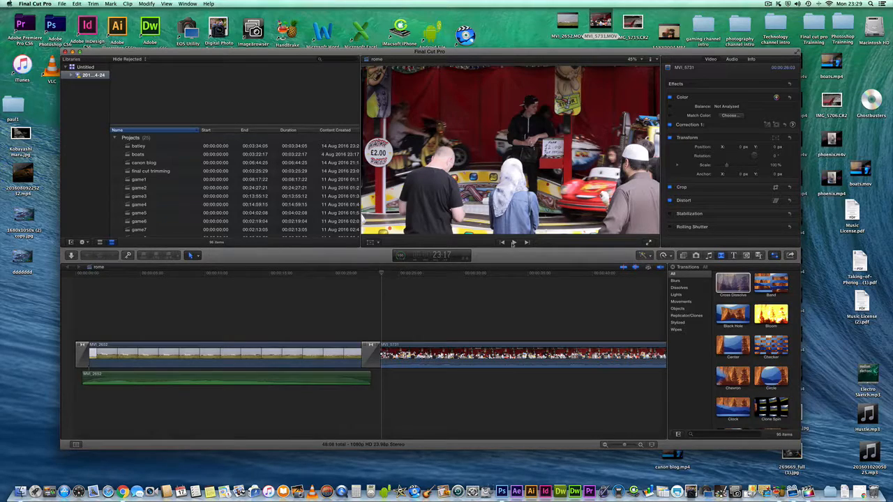
Add Electro Sketch.mp3 from the desktop beneath MVI_2652's audio, starting at about 4:15, and play it back
{"action": "mouse_move", "coordinate": [865, 377]}
{"action": "left_mouse_down"}
{"action": "mouse_move", "coordinate": [295, 412]}
{"action": "mouse_move", "coordinate": [137, 403]}
{"action": "left_mouse_up"}
{"action": "left_click", "coordinate": [143, 275]}
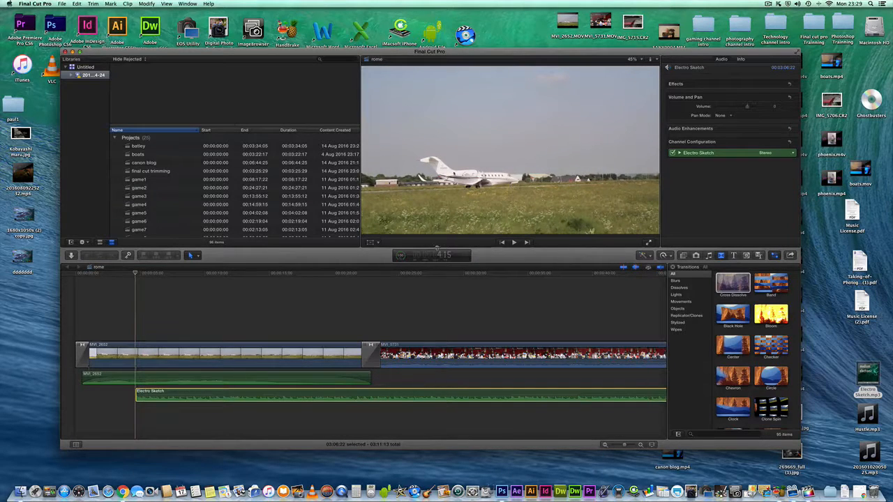
{"action": "left_click", "coordinate": [513, 242]}
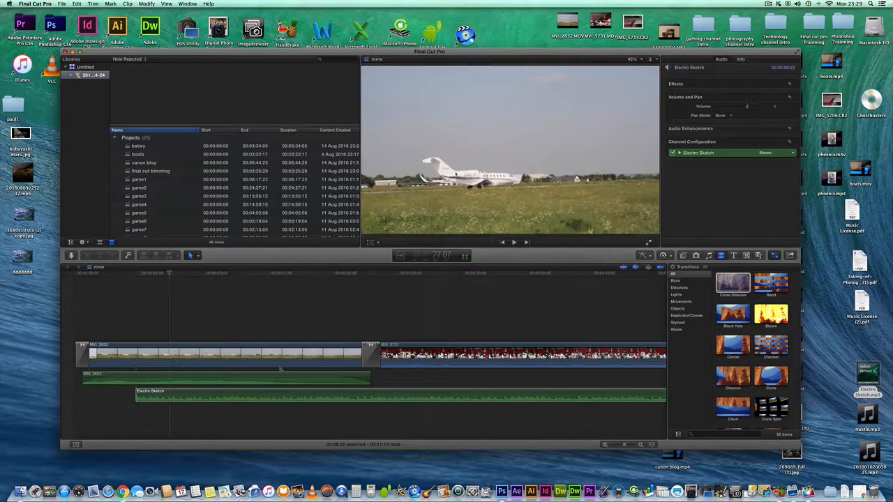
Raise the volume of the Electro Sketch music clip slightly
{"action": "left_click", "coordinate": [233, 395]}
{"action": "left_click_drag", "start_coordinate": [233, 394], "coordinate": [233, 391]}
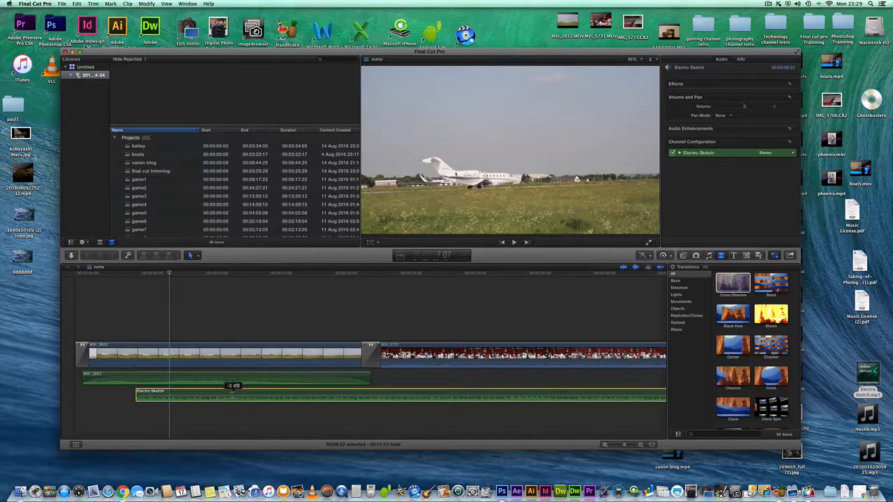
{"action": "key", "text": "space"}
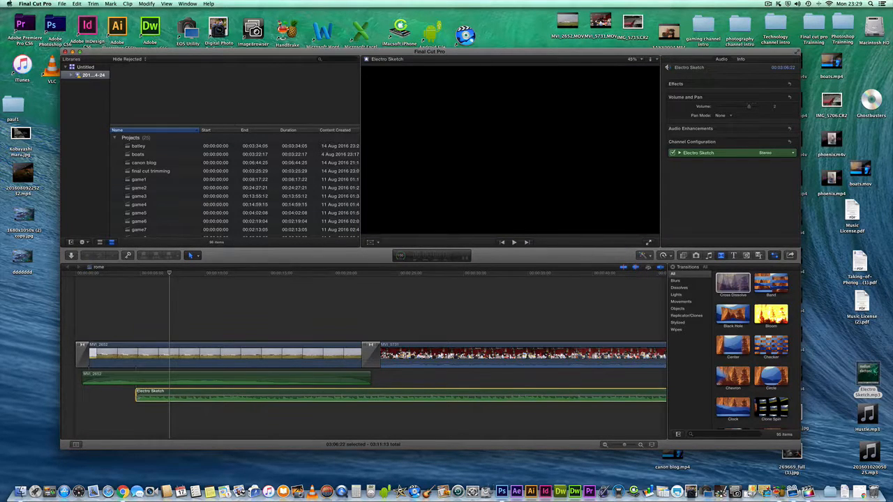
Fade in the start of the Electro Sketch clip over about 01:02
{"action": "left_click", "coordinate": [146, 411]}
{"action": "left_click", "coordinate": [137, 394]}
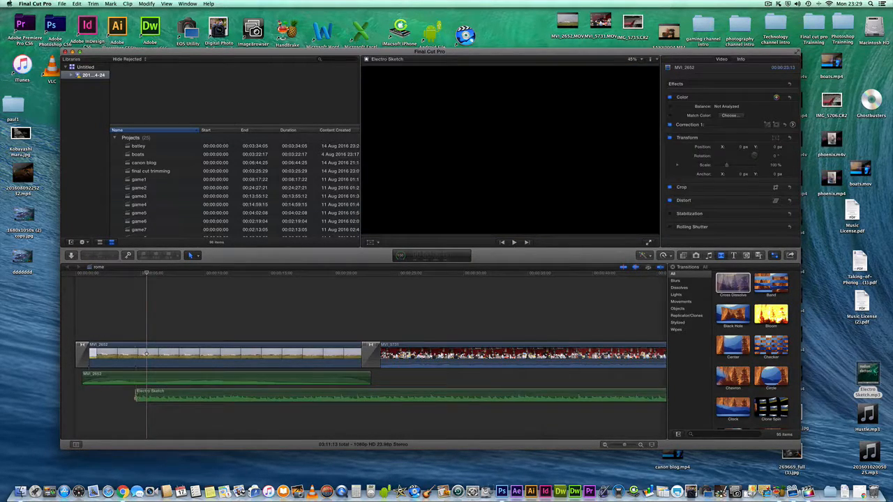
{"action": "key", "text": "space"}
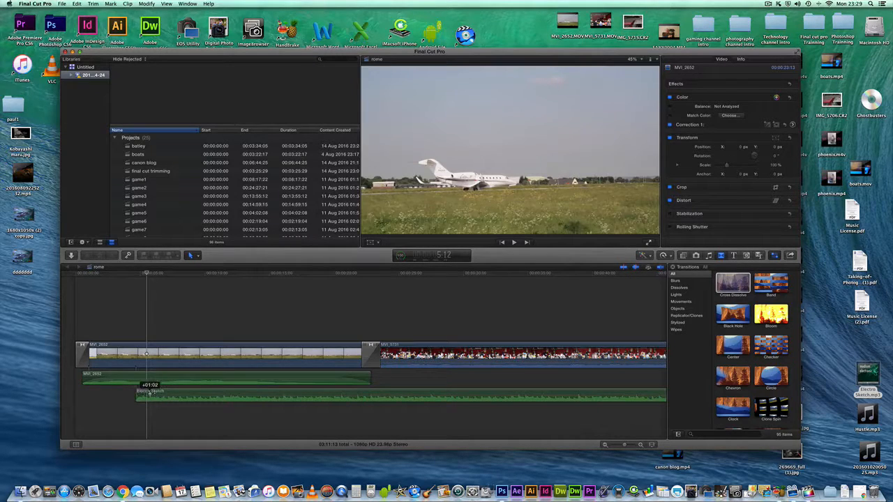
Blade the Electro Sketch clip where the transition into MVI_5731 ends, delete the remainder, and play back the music's ending
{"action": "left_click", "coordinate": [198, 255]}
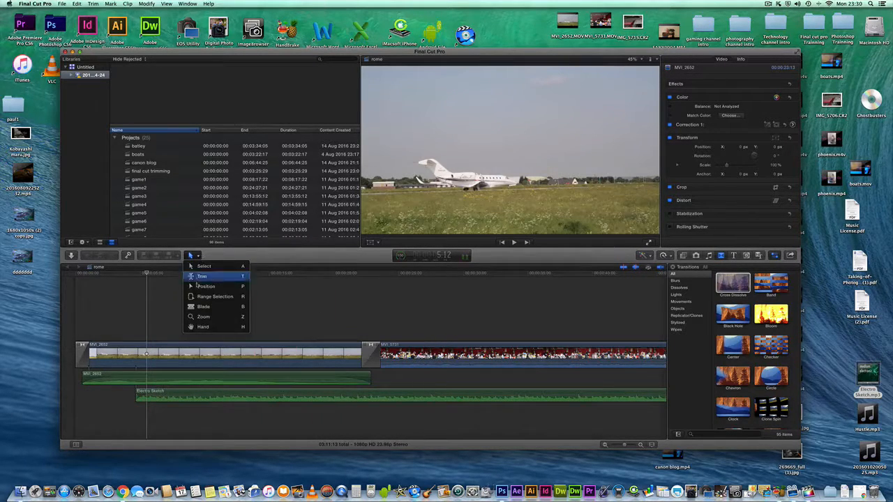
{"action": "left_click", "coordinate": [203, 311]}
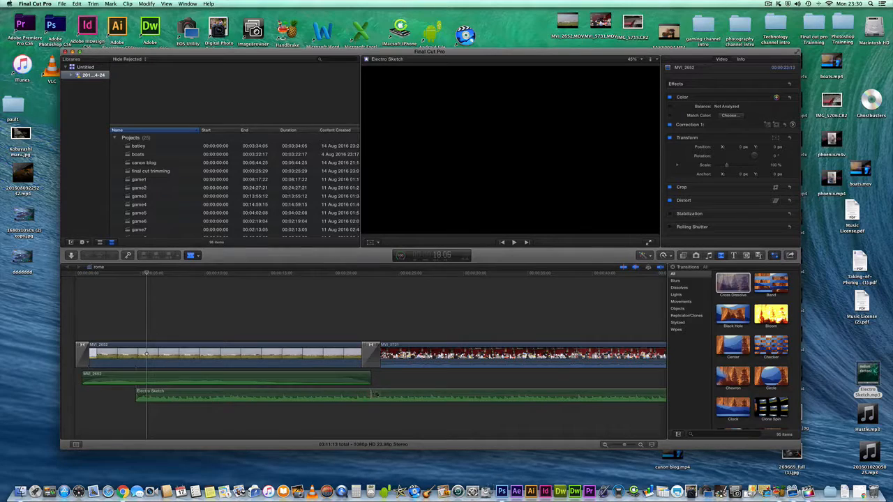
{"action": "left_click", "coordinate": [380, 395]}
{"action": "left_click", "coordinate": [198, 255]}
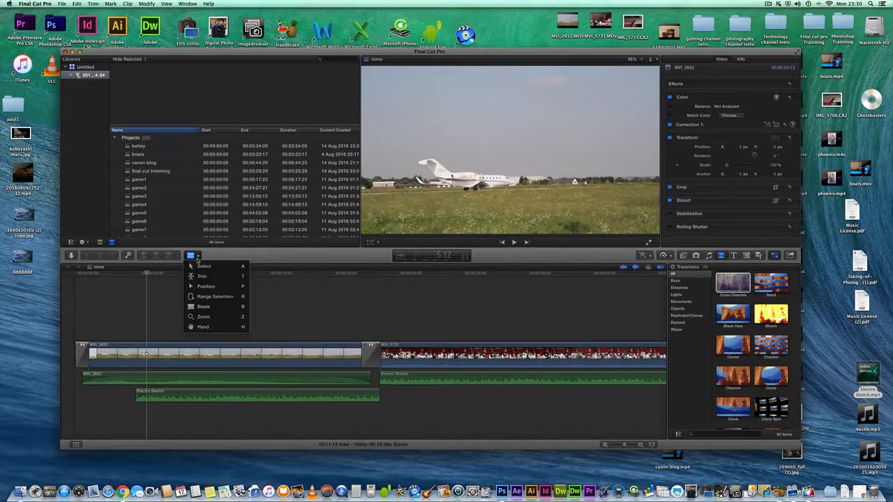
{"action": "left_click", "coordinate": [198, 266]}
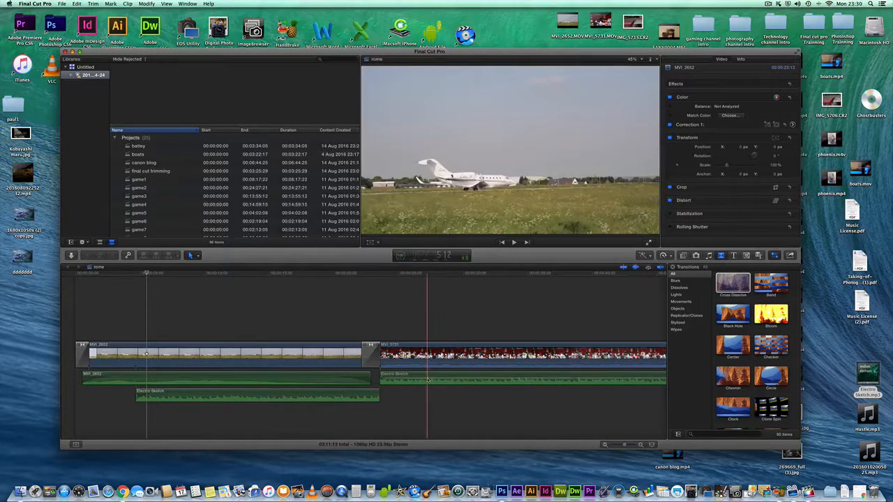
{"action": "left_click", "coordinate": [431, 378]}
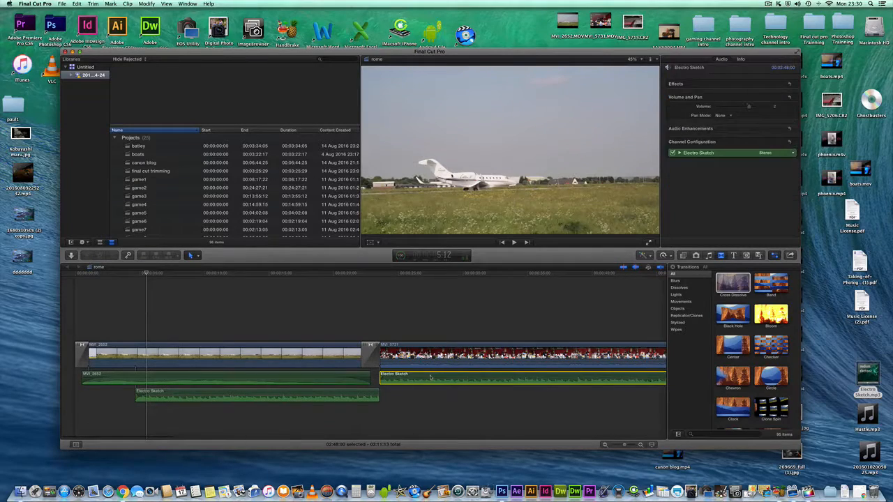
{"action": "key", "text": "Delete"}
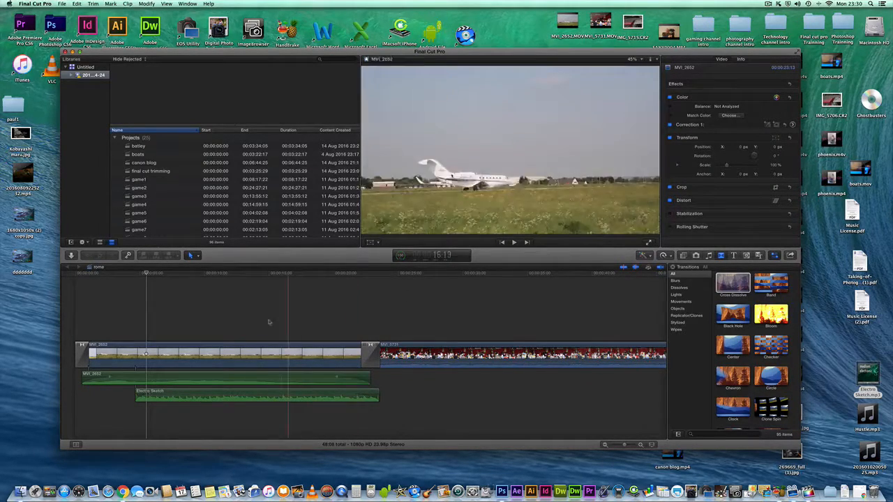
{"action": "left_click_drag", "start_coordinate": [147, 274], "coordinate": [353, 298]}
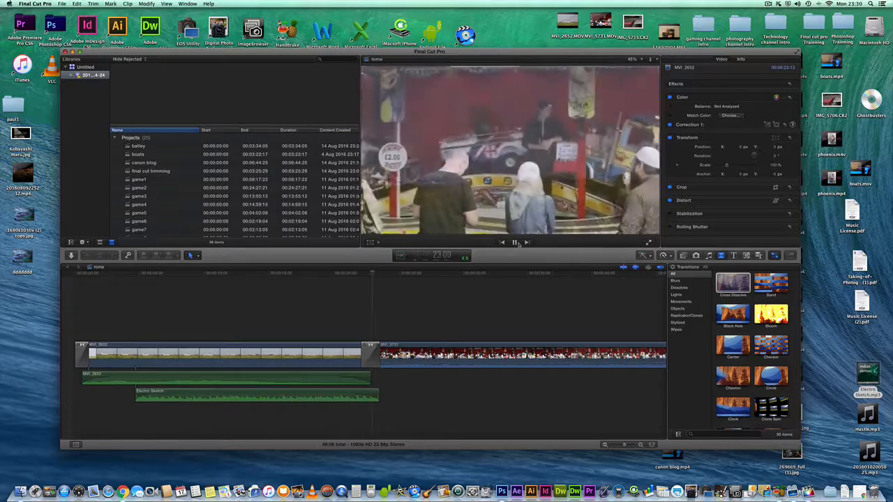
{"action": "left_click", "coordinate": [515, 243]}
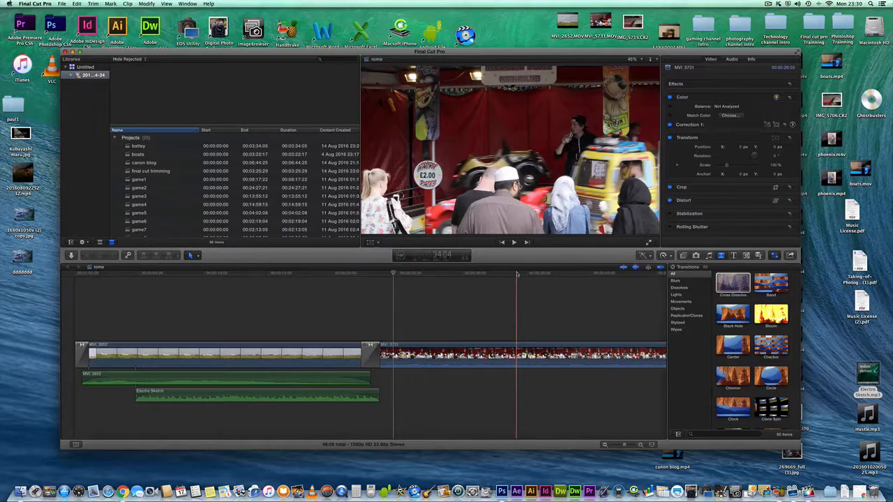
Add a Basic Title above the middle of MVI_2652 and show it over the video
{"action": "left_click", "coordinate": [733, 255]}
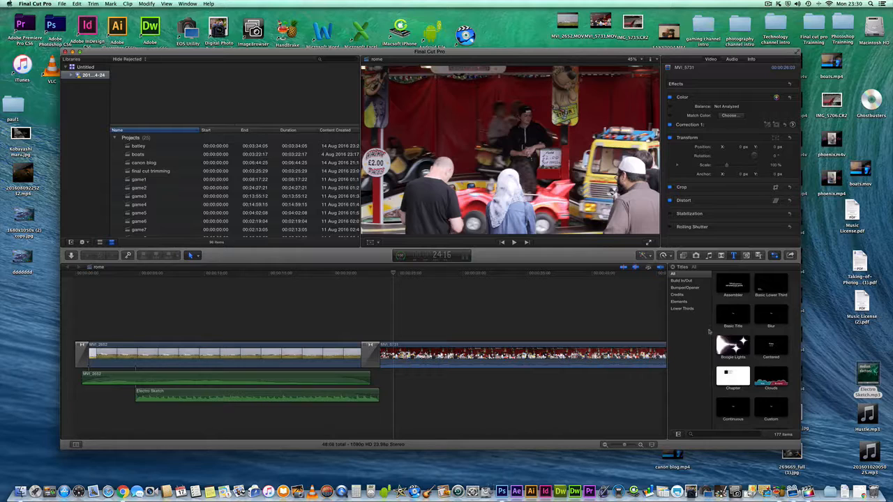
{"action": "left_click_drag", "start_coordinate": [730, 320], "coordinate": [171, 333]}
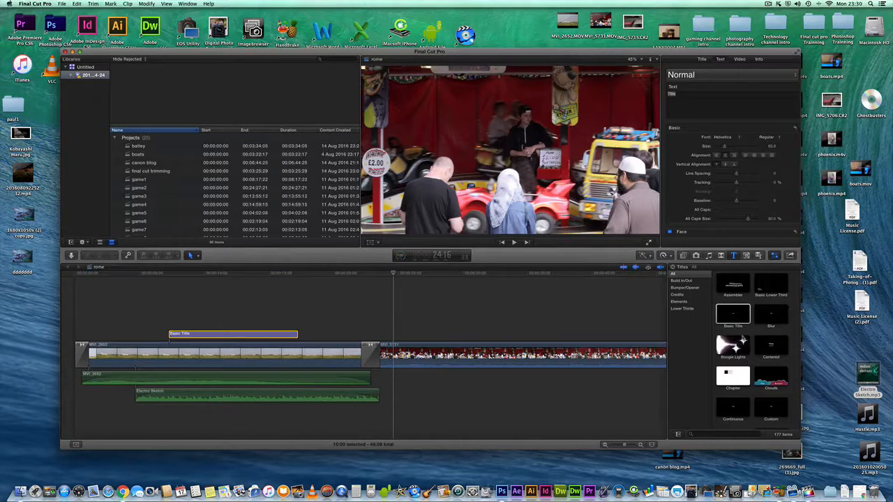
{"action": "left_click", "coordinate": [734, 315]}
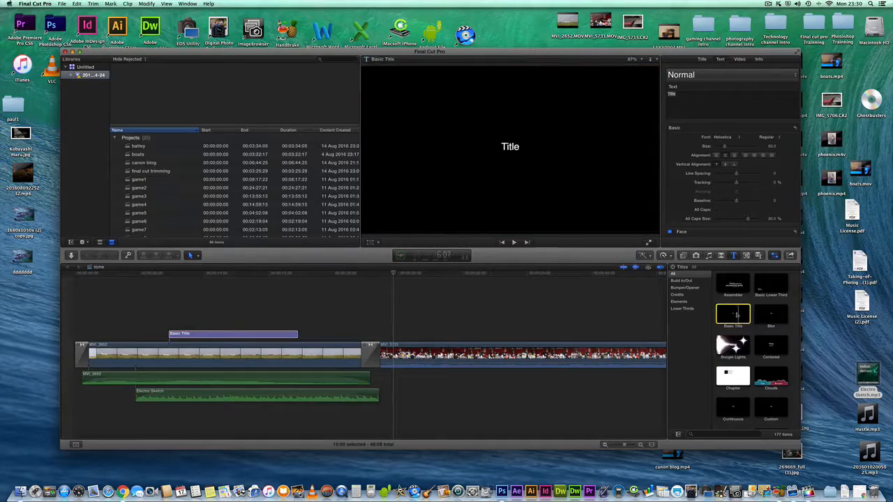
{"action": "key", "text": "space"}
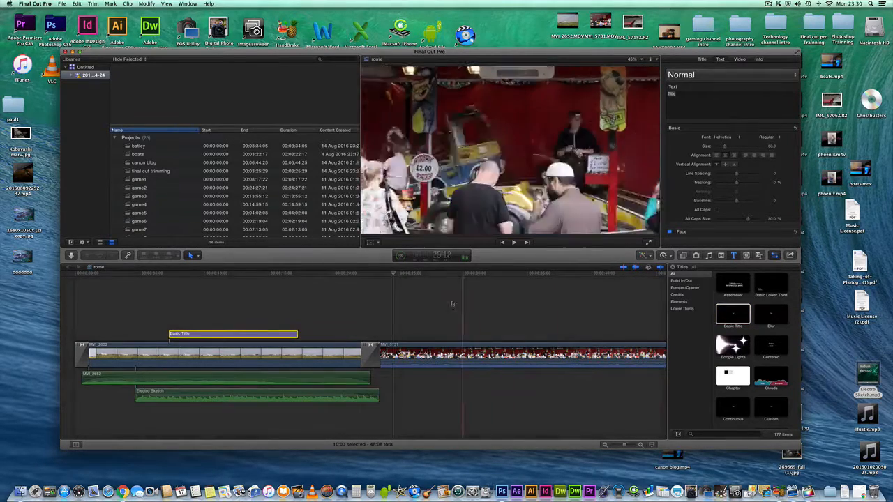
{"action": "left_click", "coordinate": [185, 278]}
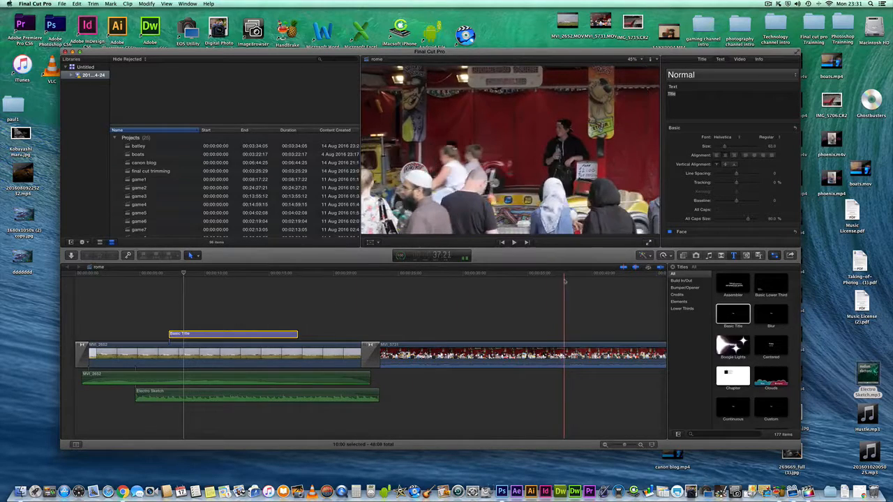
{"action": "left_click", "coordinate": [229, 310]}
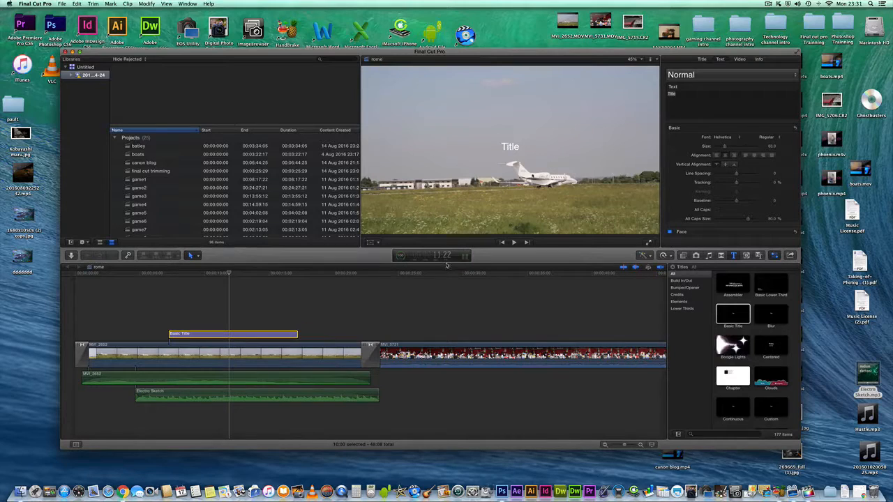
Move the title slightly higher in the picture and replace its text with "Leeds and Bradford"
{"action": "left_click_drag", "start_coordinate": [515, 146], "coordinate": [497, 133]}
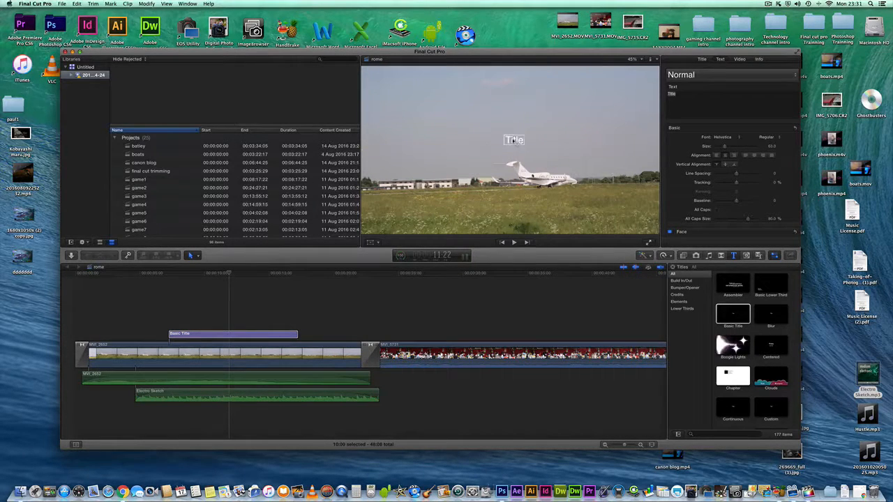
{"action": "left_click", "coordinate": [681, 93]}
{"action": "key", "text": "BackSpace"}
{"action": "key", "text": "BackSpace"}
{"action": "key", "text": "BackSpace"}
{"action": "key", "text": "BackSpace"}
{"action": "key", "text": "BackSpace"}
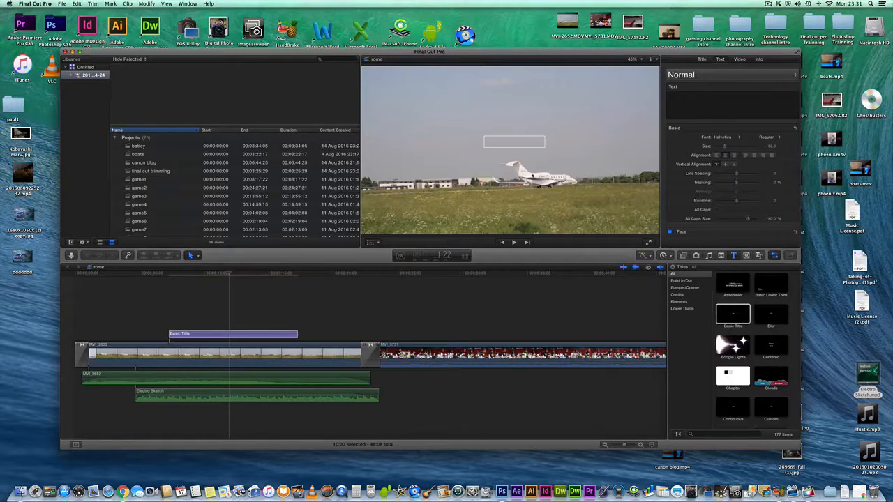
{"action": "type", "text": "Lee"}
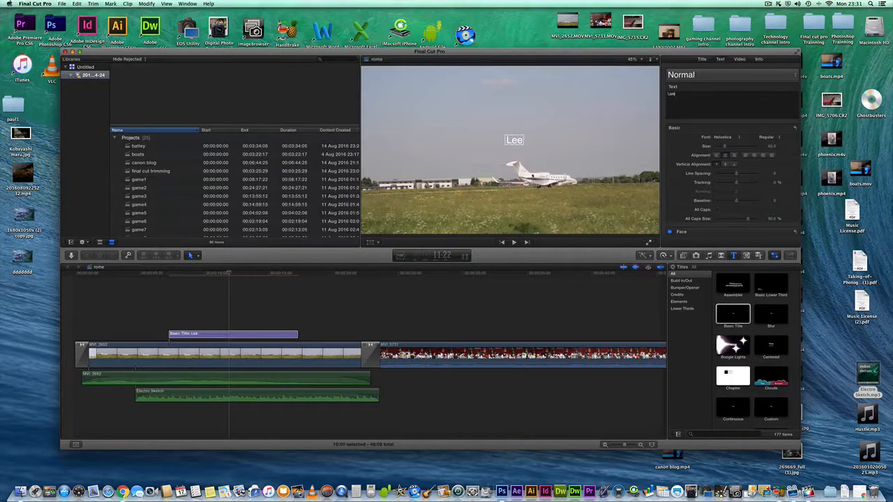
{"action": "type", "text": "ds and Bradford"}
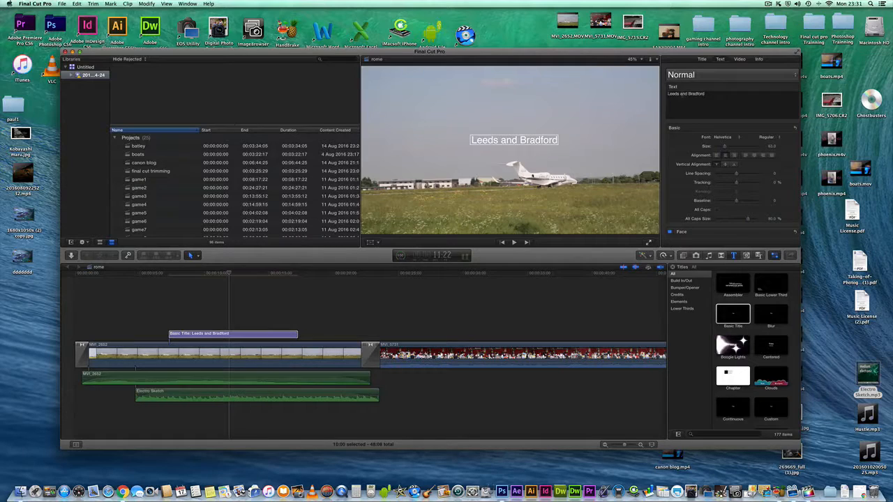
Keep the title's font as Helvetica Regular and widen its tracking to about 54.65%
{"action": "left_click", "coordinate": [740, 141]}
{"action": "left_click", "coordinate": [740, 141]}
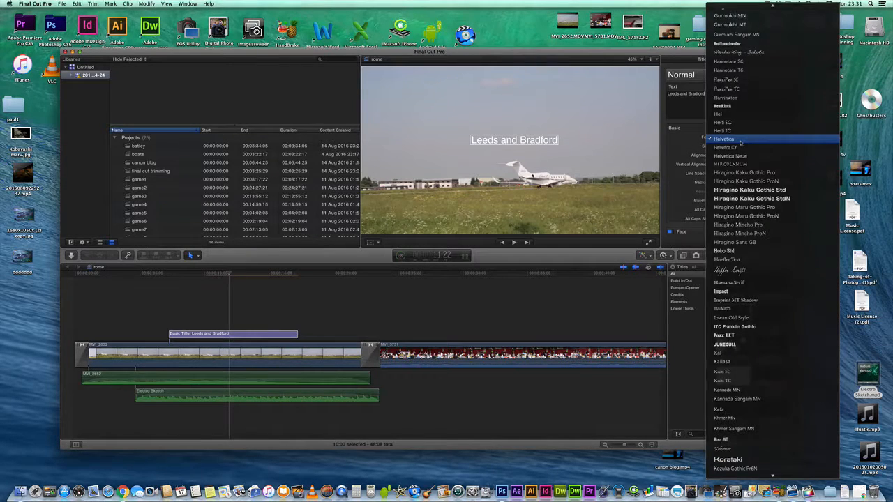
{"action": "left_click", "coordinate": [780, 139]}
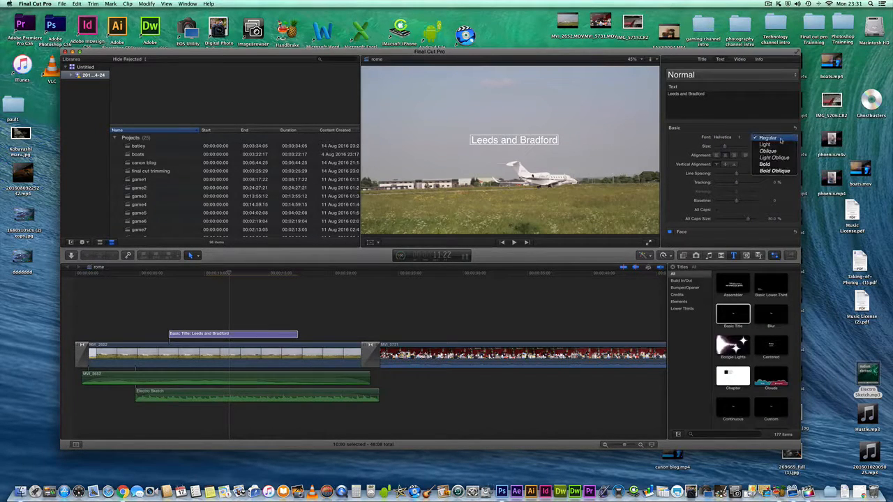
{"action": "left_click", "coordinate": [781, 139]}
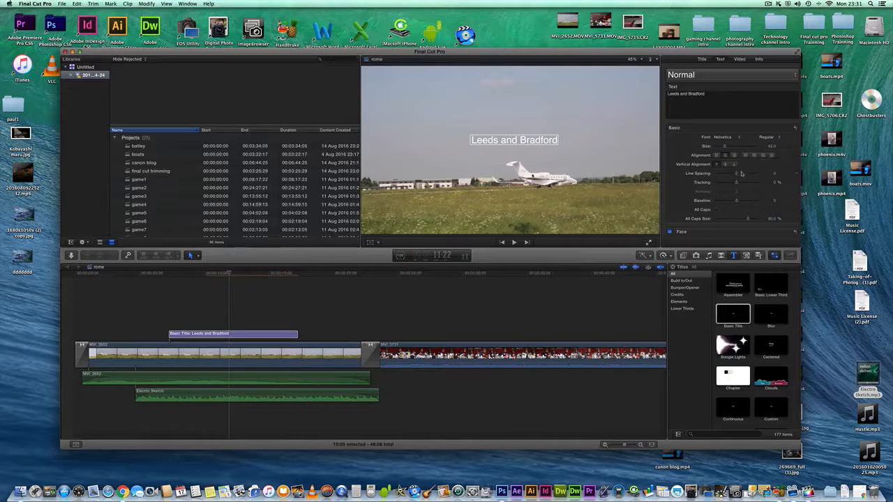
{"action": "left_click_drag", "start_coordinate": [737, 183], "coordinate": [747, 183]}
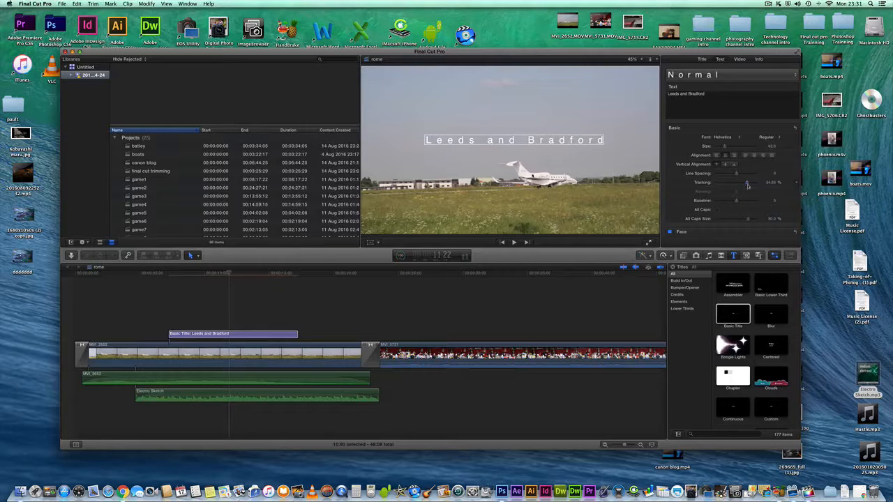
Try to give the title's face a violet-blue fill color
{"action": "scroll", "coordinate": [754, 203], "scroll_direction": "down", "scroll_amount": 3}
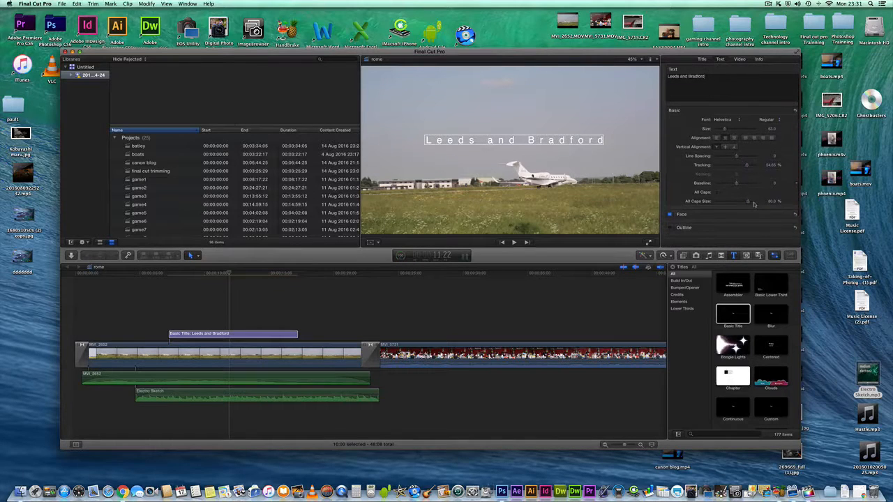
{"action": "left_click", "coordinate": [784, 212]}
{"action": "scroll", "coordinate": [757, 217], "scroll_direction": "down", "scroll_amount": 1}
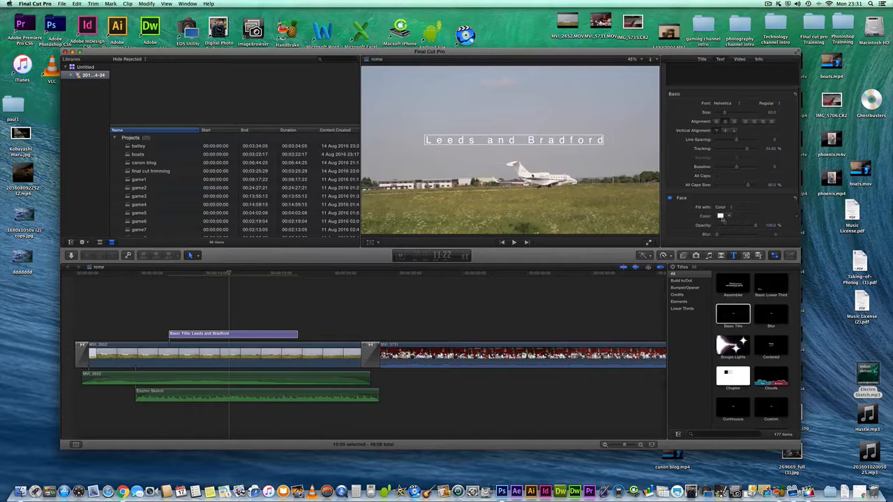
{"action": "left_click", "coordinate": [721, 216]}
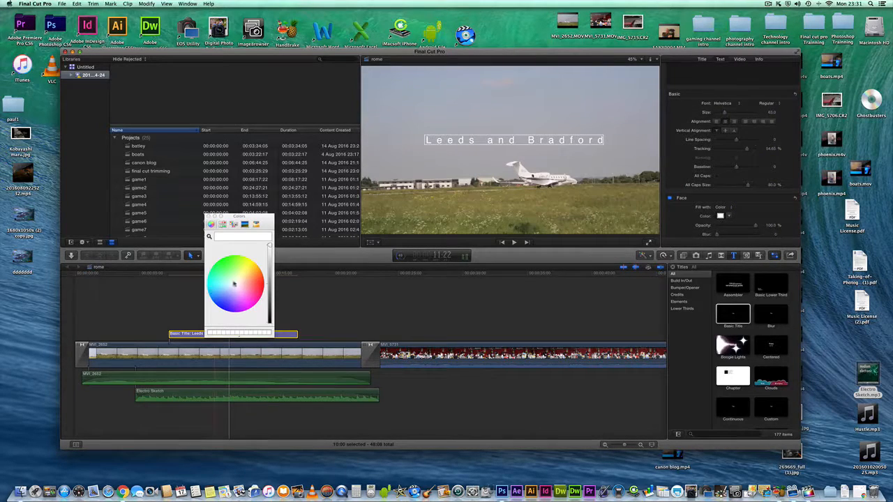
{"action": "left_click_drag", "start_coordinate": [235, 284], "coordinate": [230, 307]}
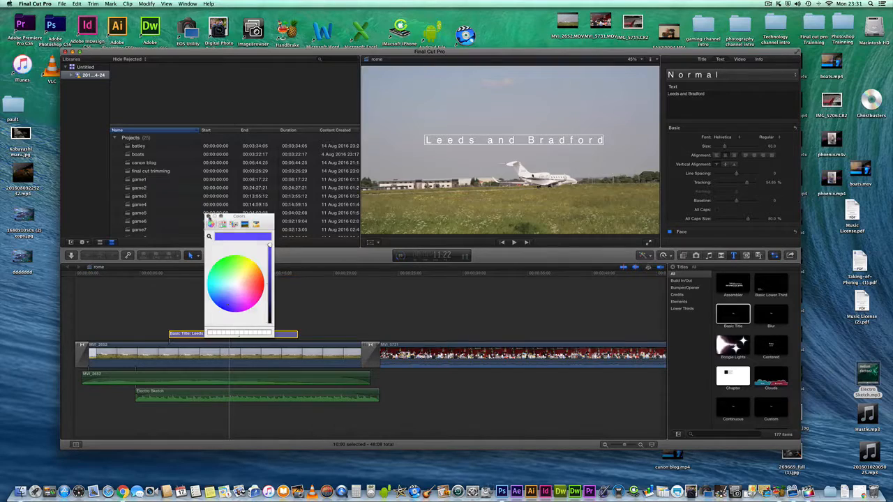
{"action": "left_click", "coordinate": [208, 216]}
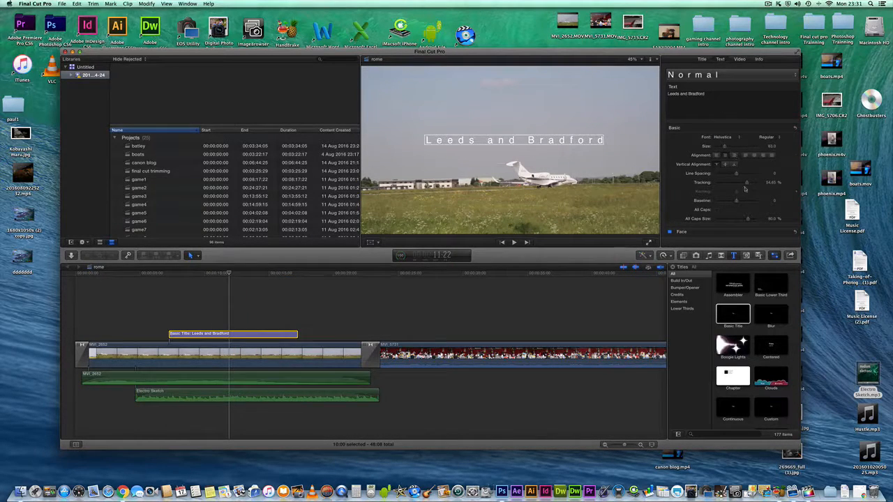
Set the face color of the "Leeds and Bradford" title to blue
{"action": "scroll", "coordinate": [737, 157], "scroll_direction": "down", "scroll_amount": 5}
{"action": "left_click", "coordinate": [783, 190]}
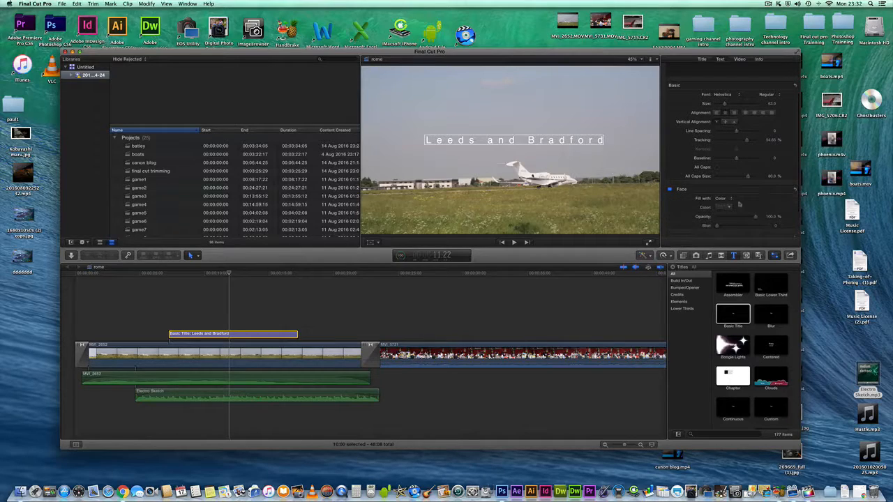
{"action": "left_click", "coordinate": [721, 208]}
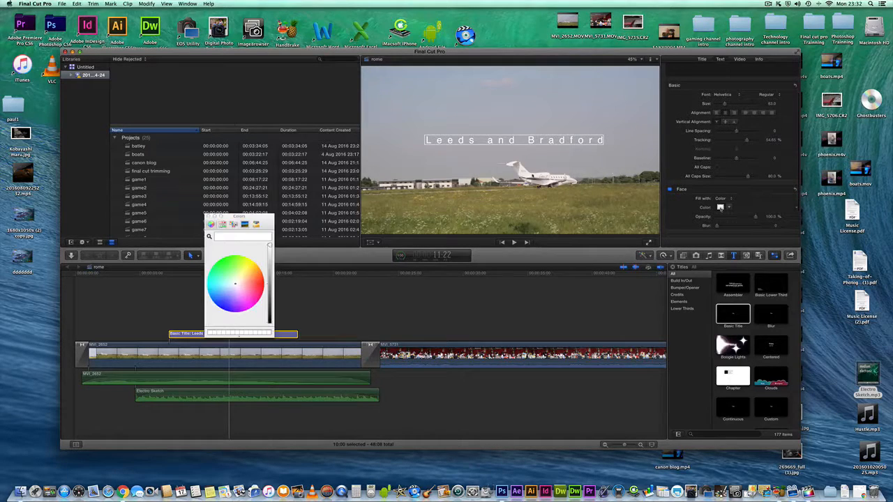
{"action": "left_click", "coordinate": [224, 307]}
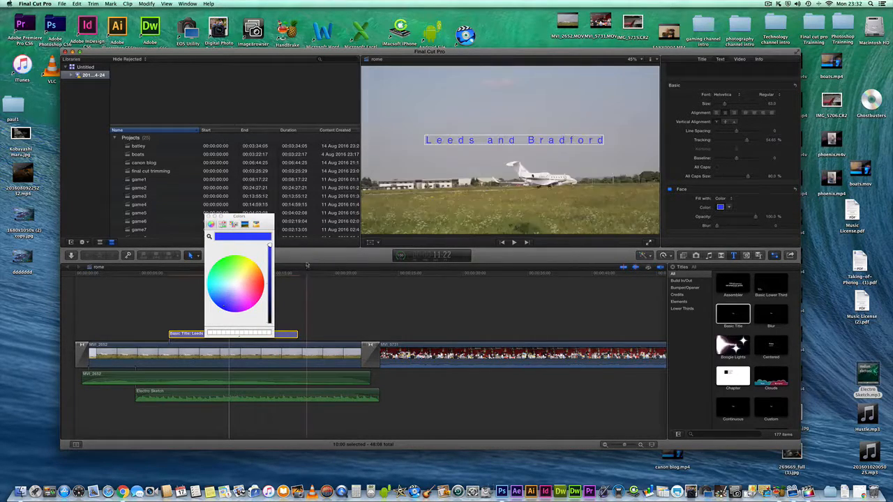
{"action": "left_click", "coordinate": [208, 217]}
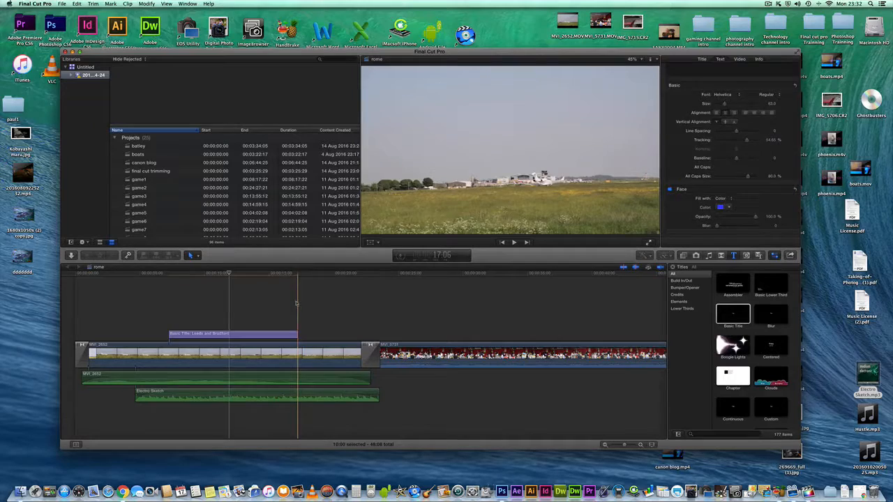
Extend the end of the "Leeds and Bradford" title across the transition to about the middle of MVI_5731
{"action": "left_click", "coordinate": [297, 354]}
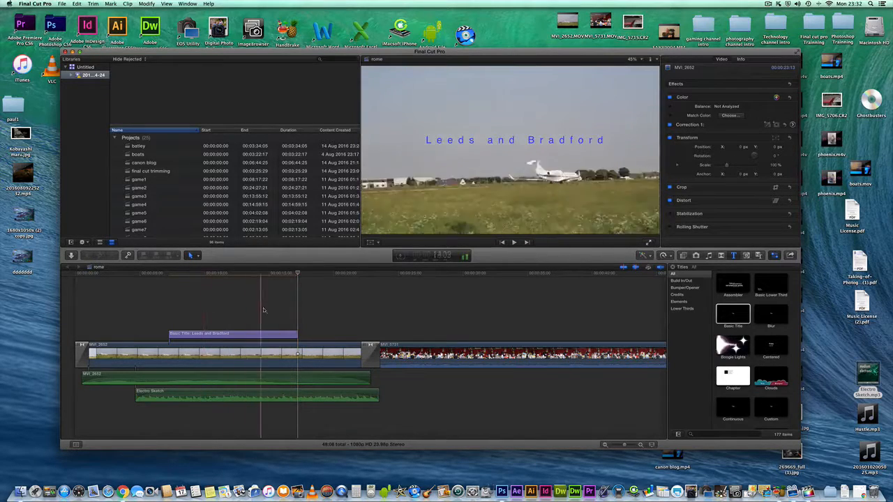
{"action": "left_click_drag", "start_coordinate": [298, 335], "coordinate": [547, 334]}
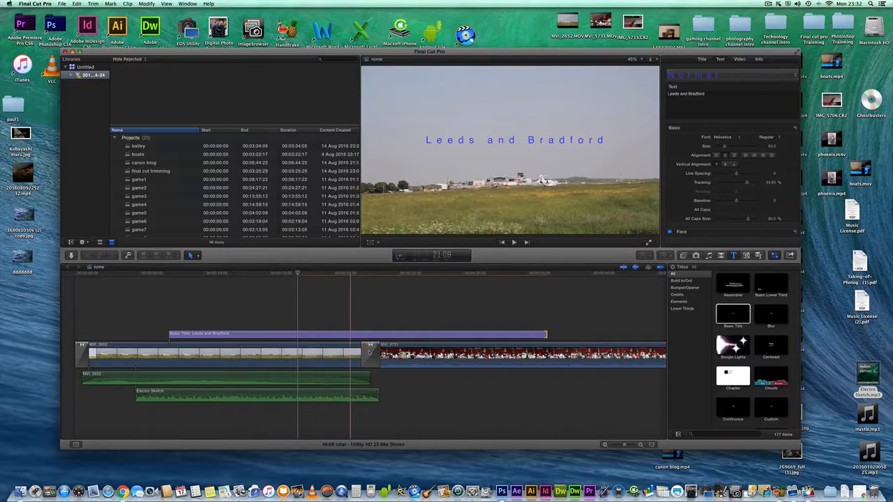
{"action": "scroll", "coordinate": [409, 380], "scroll_direction": "right", "scroll_amount": 10}
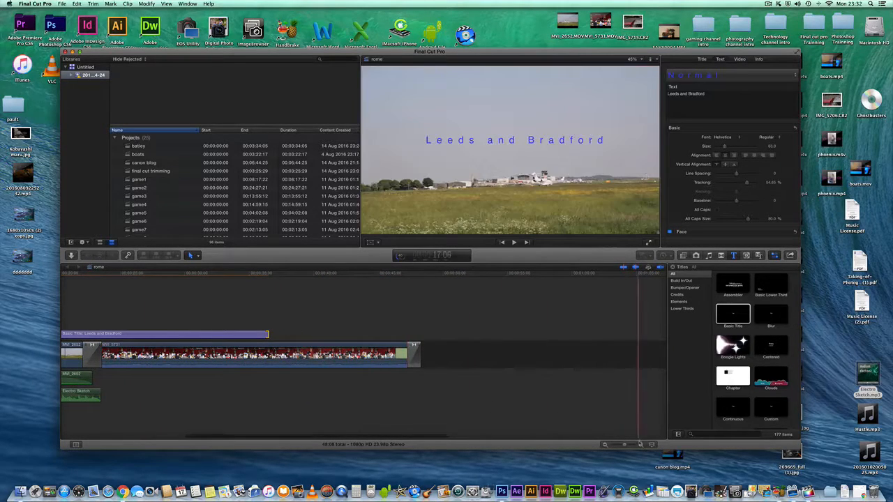
{"action": "left_click_drag", "start_coordinate": [629, 445], "coordinate": [616, 445]}
{"action": "scroll", "coordinate": [521, 396], "scroll_direction": "left", "scroll_amount": 5}
{"action": "scroll", "coordinate": [460, 377], "scroll_direction": "right", "scroll_amount": 2}
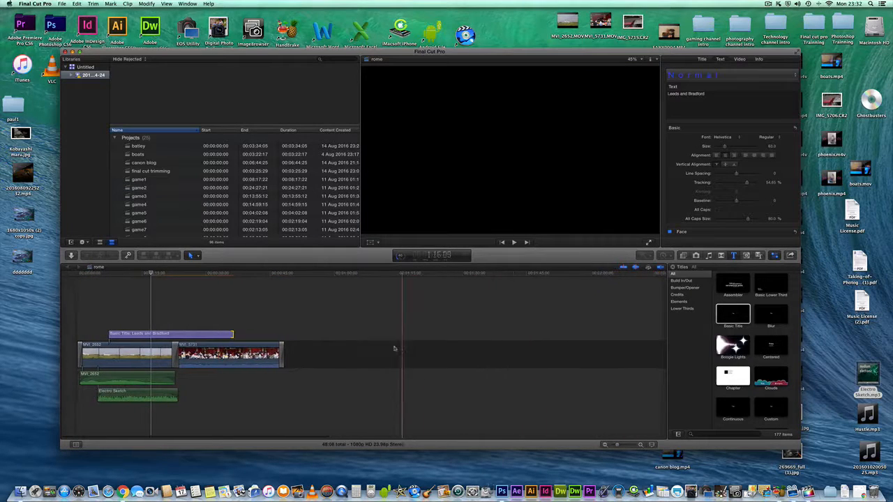